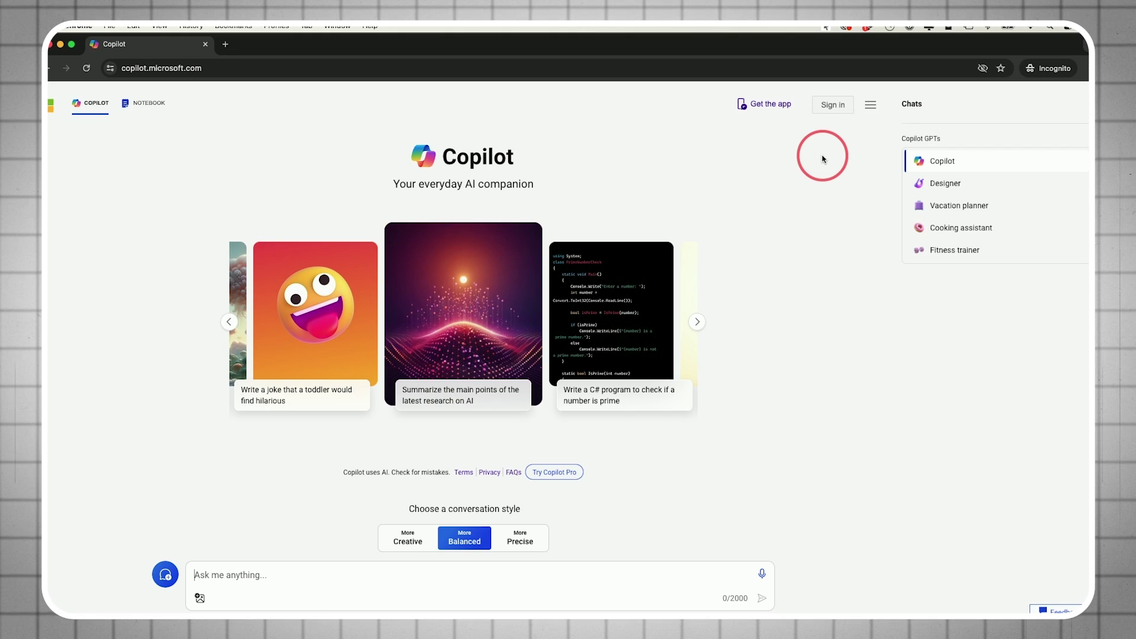
Sign in to Copilot with the Microsoft account from the top-right Sign in button
{"action": "mouse_move", "coordinate": [775, 110]}
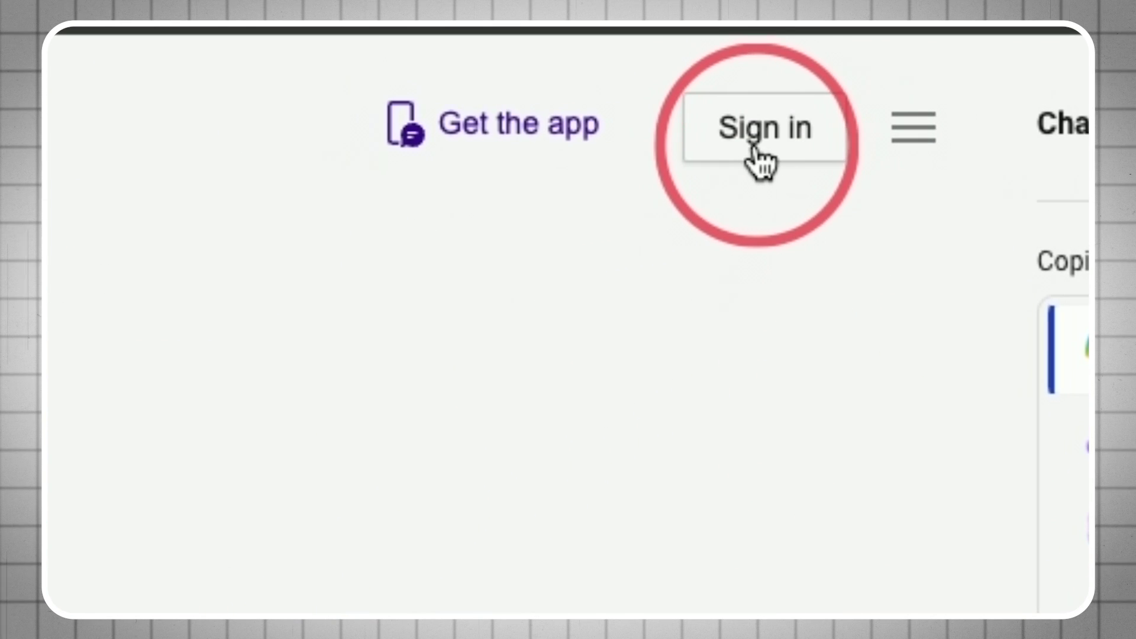
{"action": "left_click", "coordinate": [755, 142]}
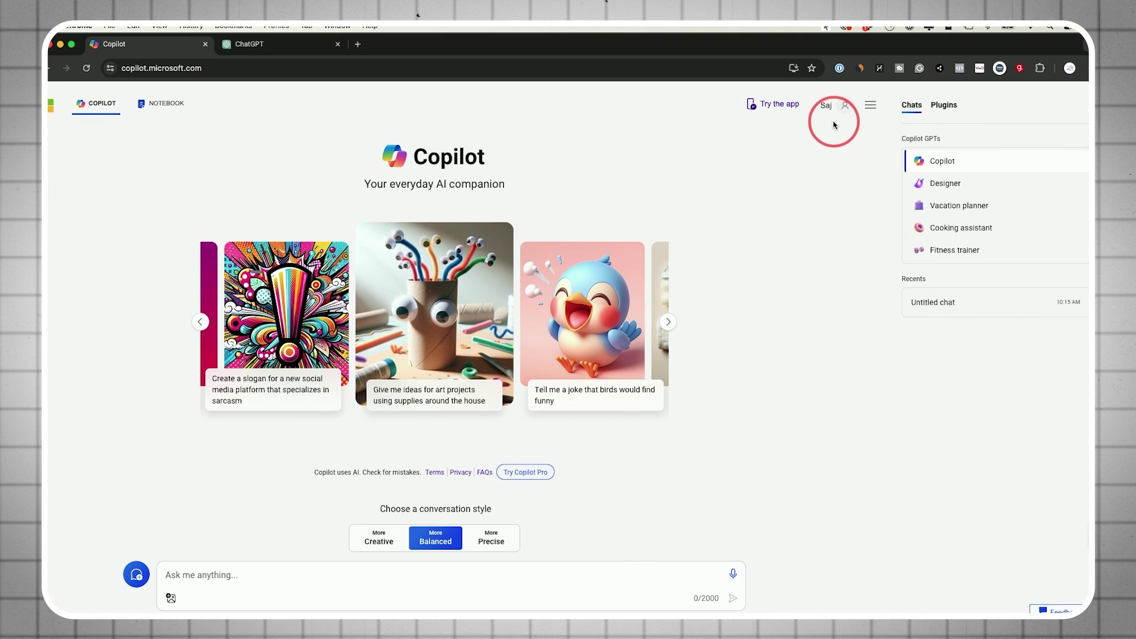
{"action": "scroll", "coordinate": [774, 350], "scroll_direction": "down", "scroll_amount": 1}
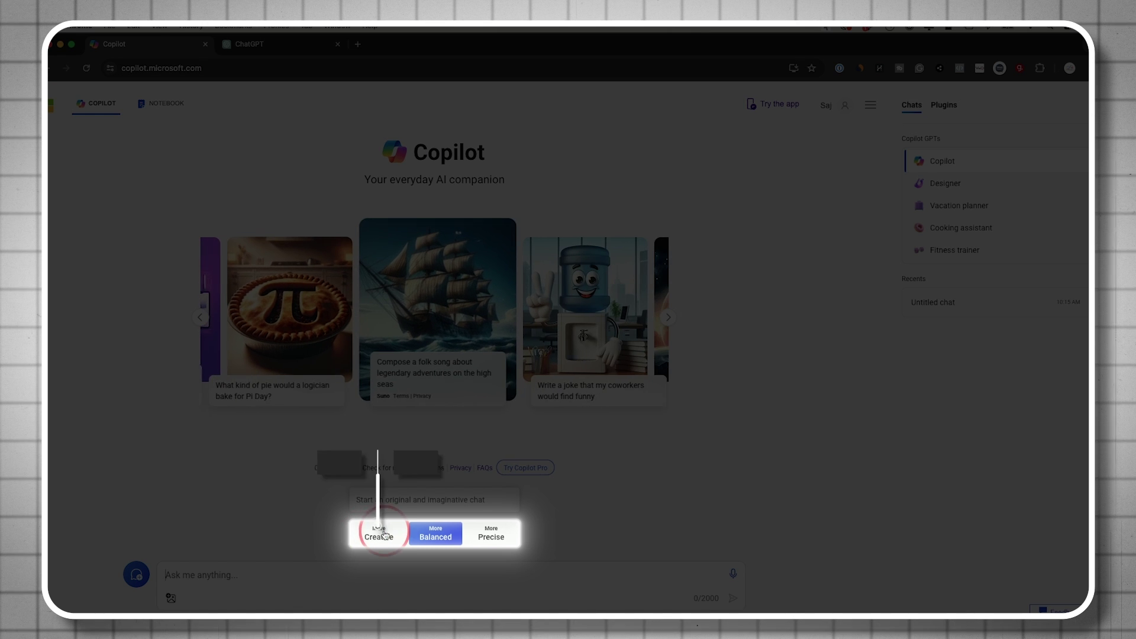
{"action": "left_click", "coordinate": [377, 537]}
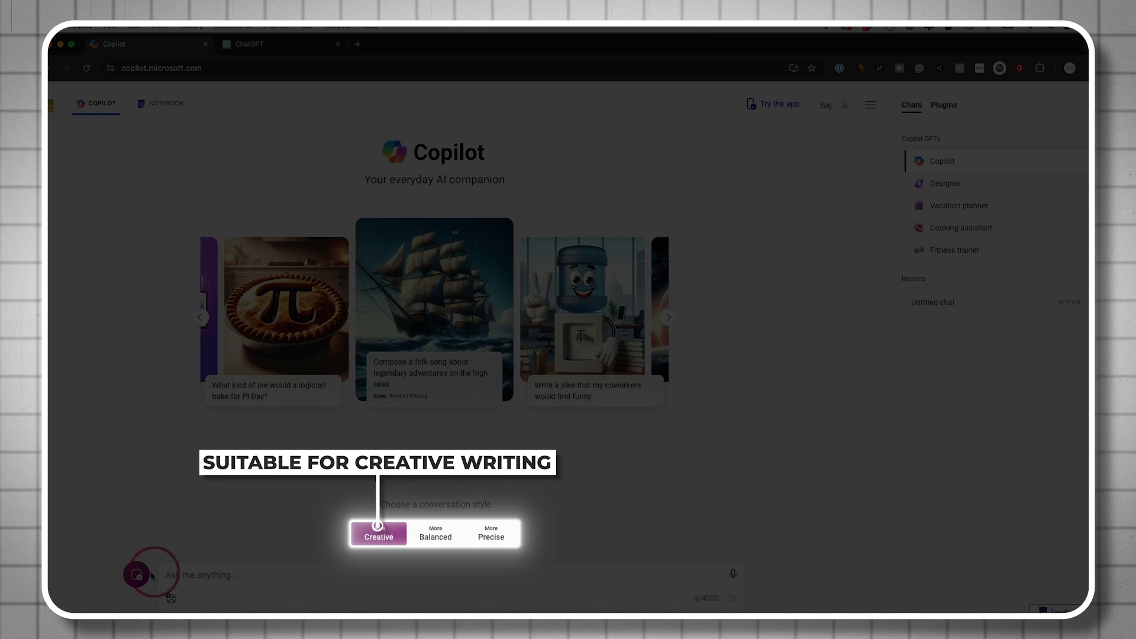
{"action": "left_click", "coordinate": [394, 530]}
{"action": "left_click", "coordinate": [436, 533]}
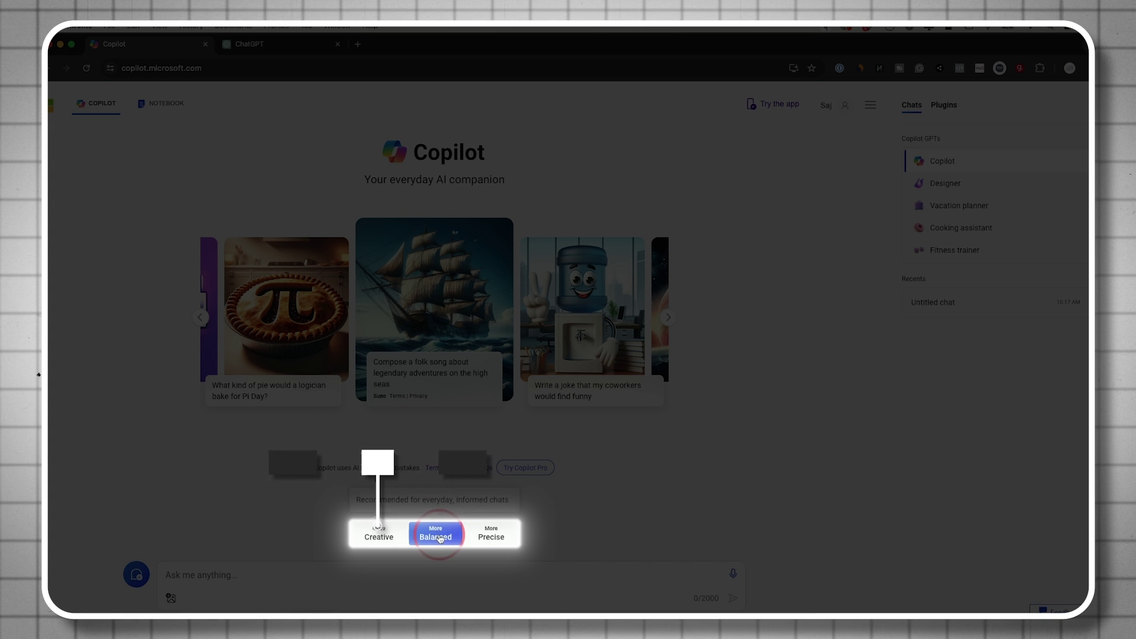
{"action": "left_click", "coordinate": [494, 537]}
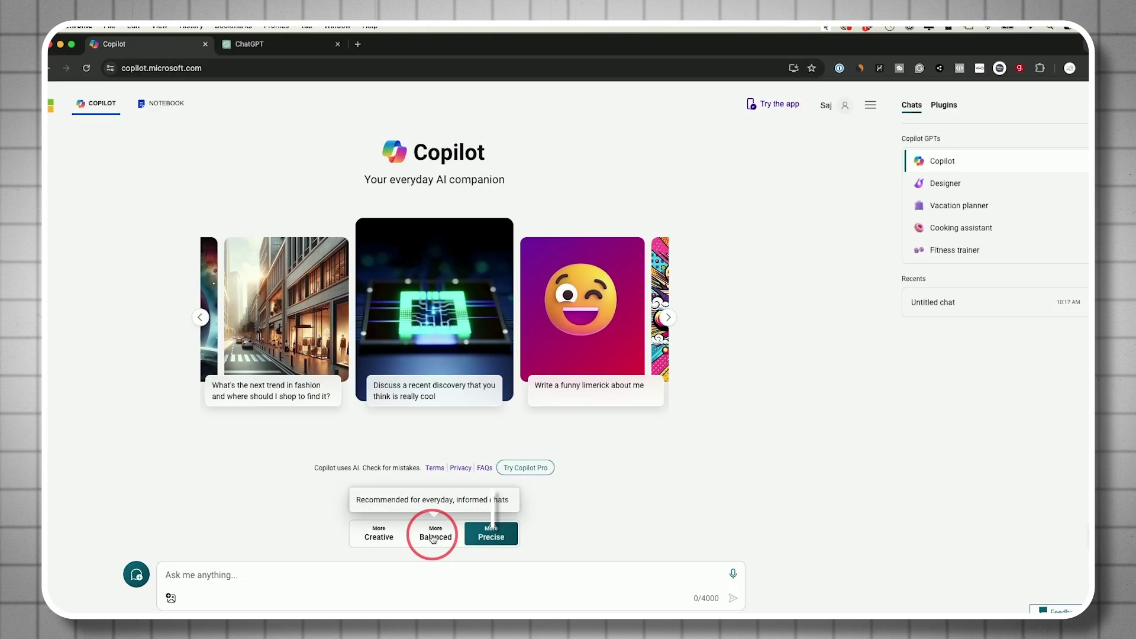
{"action": "left_click", "coordinate": [434, 538]}
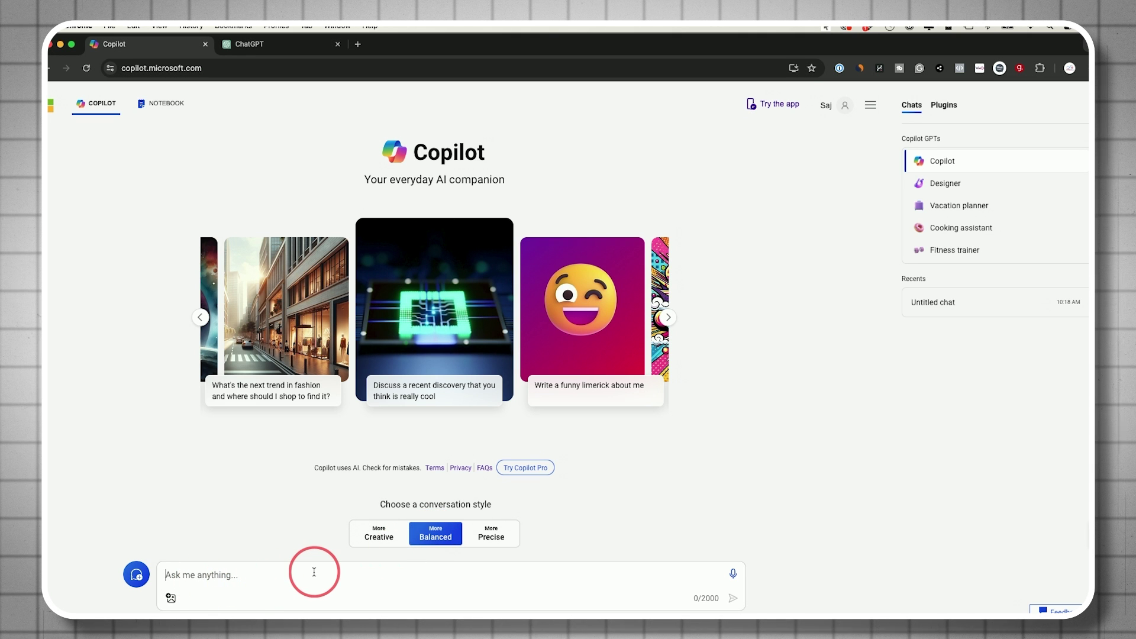
Paste the small coffee-shop customer loyalty question into the Ask me anything box and send it
{"action": "type", "text": "I own a small coffee shop and I'm looking to increase customer loyalty. What are some effective strategies or loyalty programs I could implement?"}
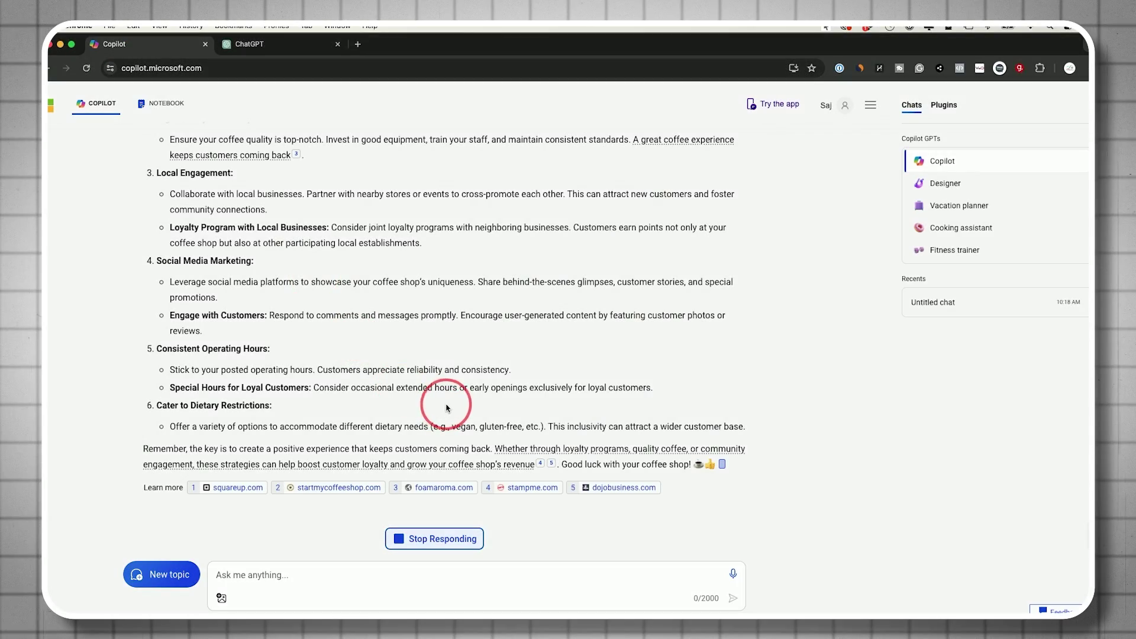
{"action": "scroll", "coordinate": [445, 406], "scroll_direction": "up", "scroll_amount": 5}
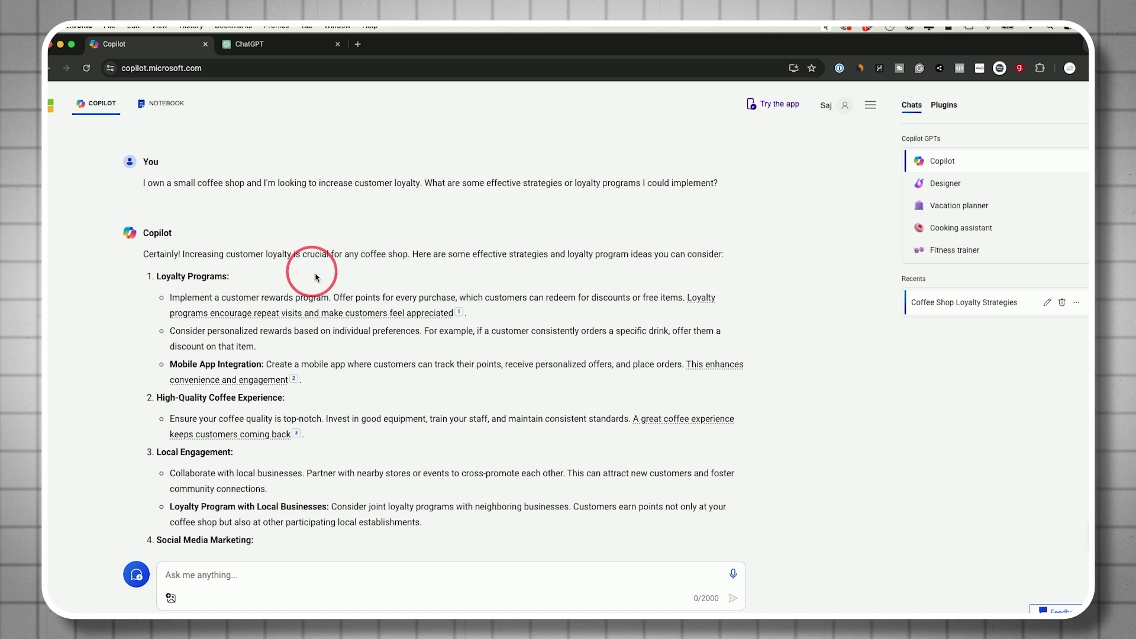
Scroll through the finished loyalty answer and preview its Learn more source links
{"action": "scroll", "coordinate": [399, 360], "scroll_direction": "down", "scroll_amount": 5}
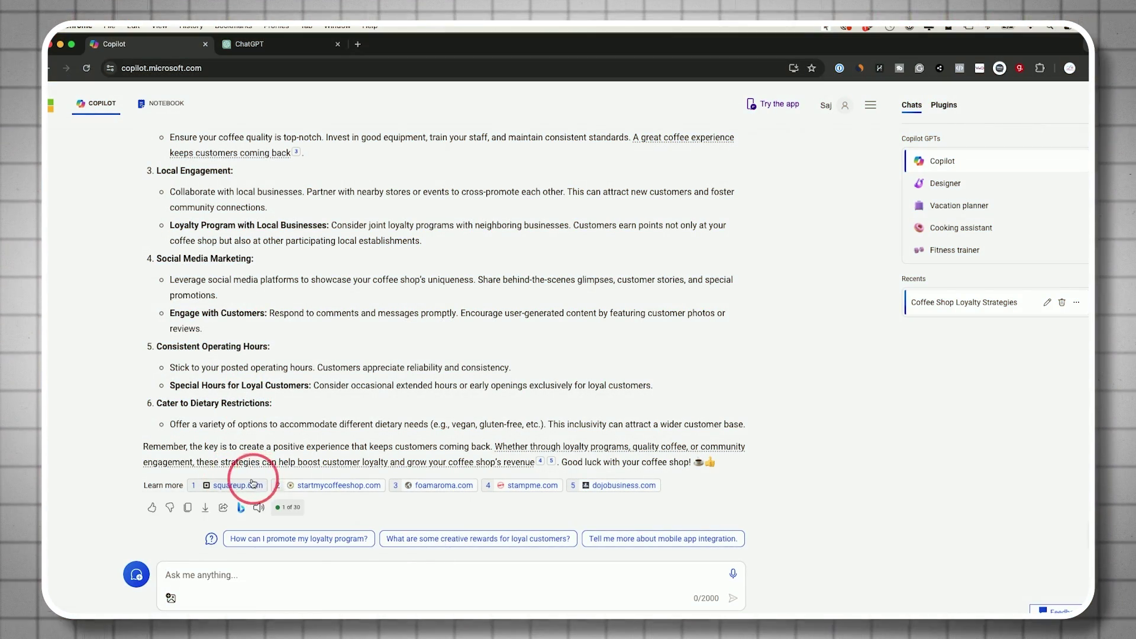
{"action": "mouse_move", "coordinate": [313, 490]}
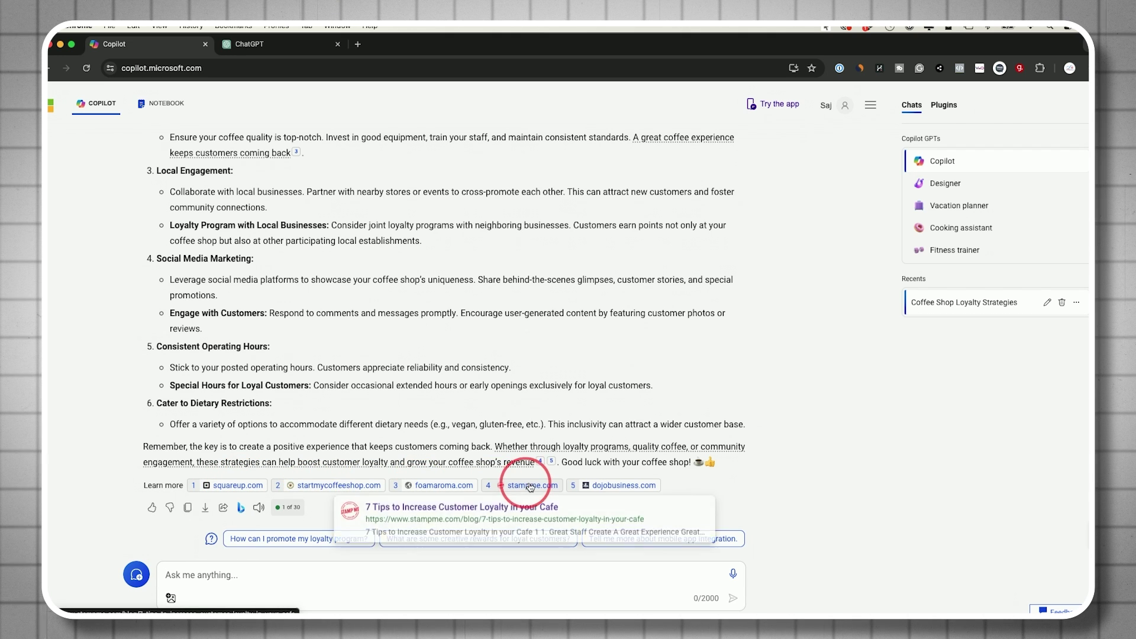
{"action": "scroll", "coordinate": [451, 413], "scroll_direction": "up", "scroll_amount": 3}
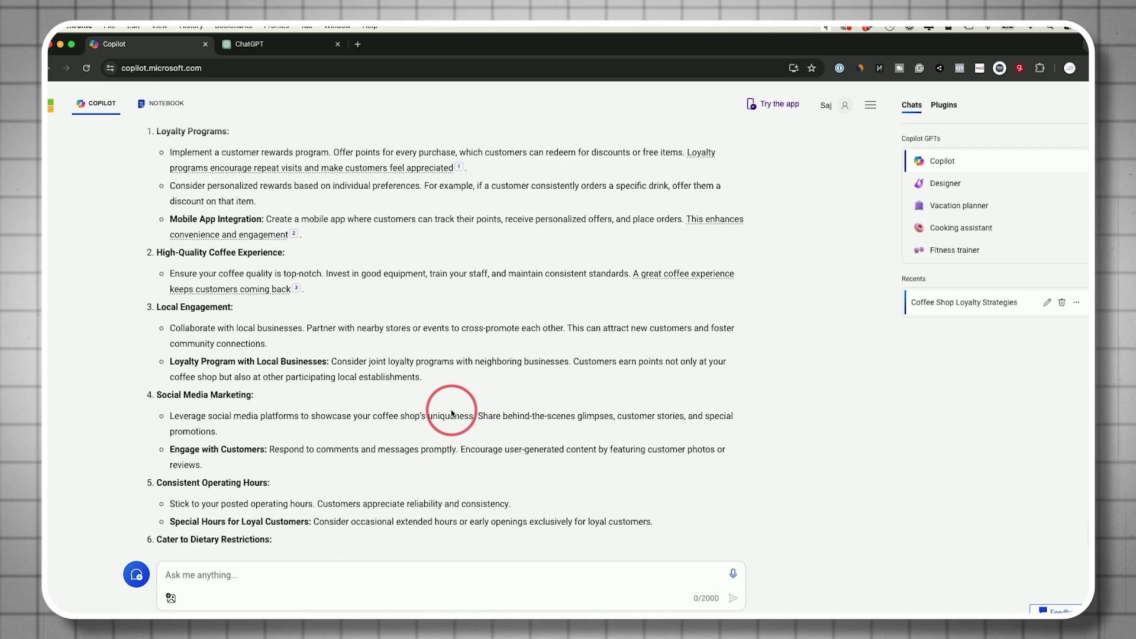
{"action": "scroll", "coordinate": [451, 412], "scroll_direction": "up", "scroll_amount": 3}
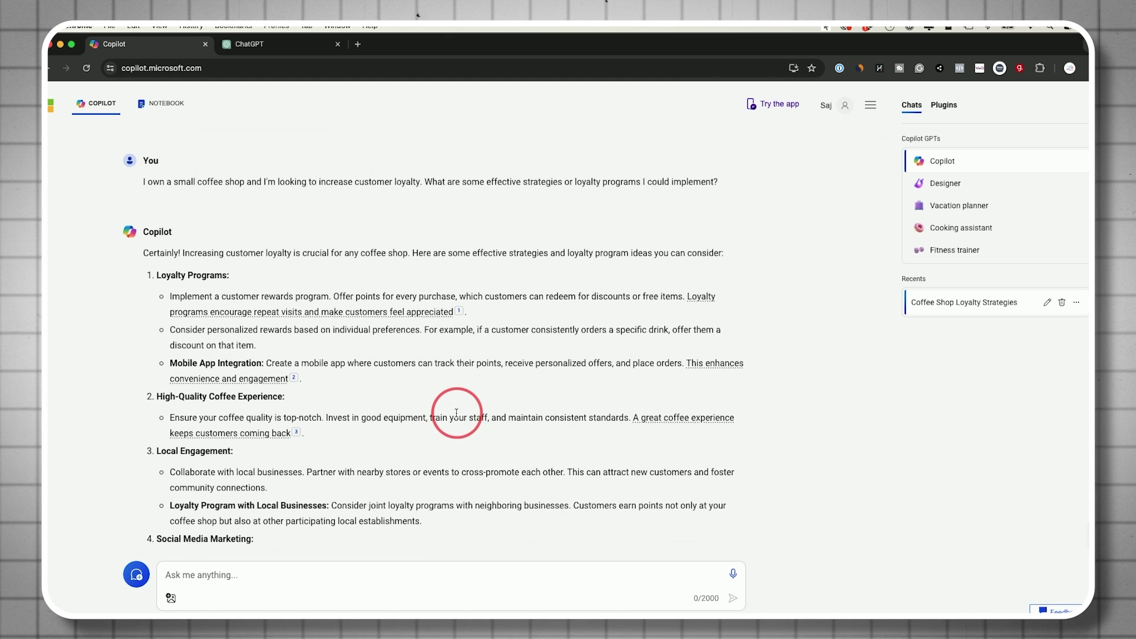
{"action": "scroll", "coordinate": [455, 414], "scroll_direction": "down", "scroll_amount": 1}
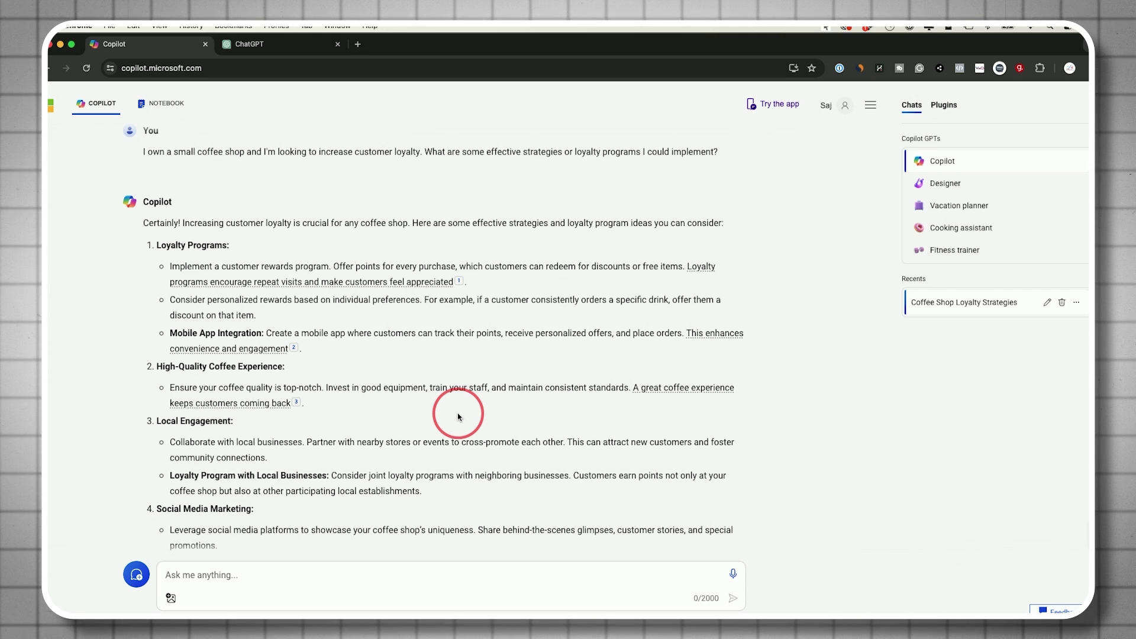
{"action": "scroll", "coordinate": [459, 417], "scroll_direction": "down", "scroll_amount": 10}
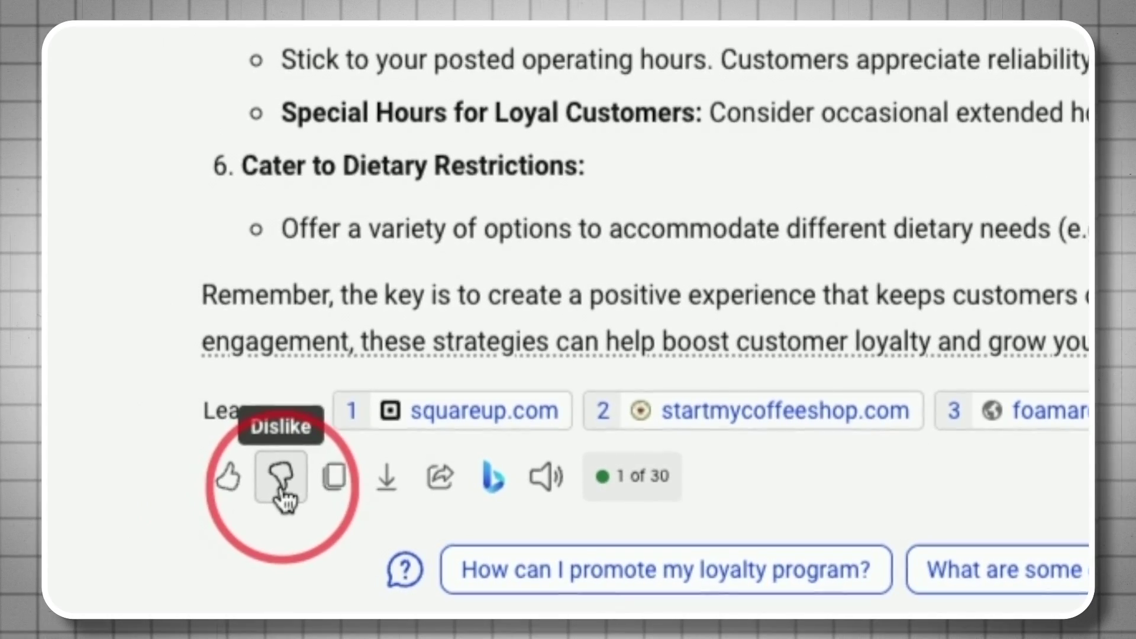
Copy the loyalty answer to the clipboard and select the Consistent Operating Hours section text
{"action": "left_click", "coordinate": [335, 491]}
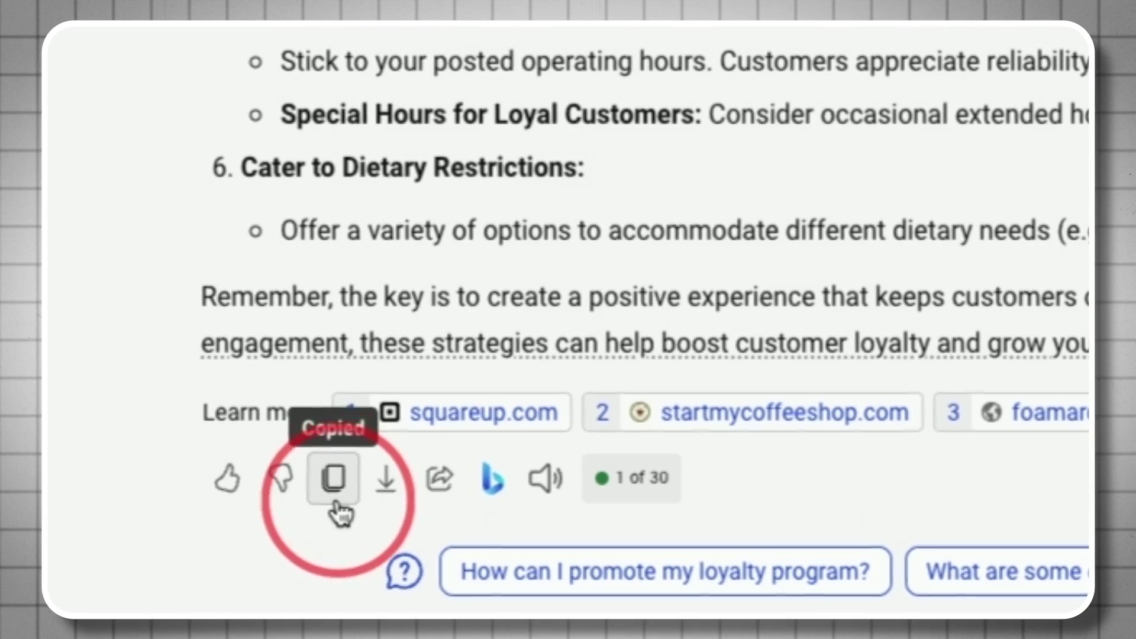
{"action": "left_click", "coordinate": [334, 478]}
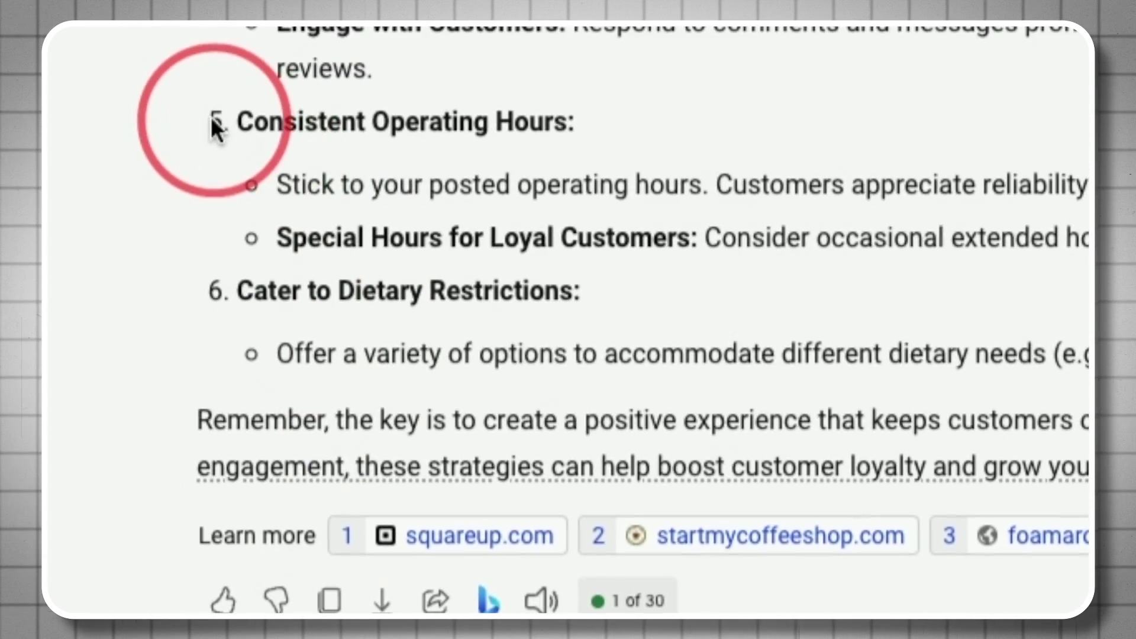
{"action": "left_click_drag", "start_coordinate": [214, 80], "coordinate": [744, 260]}
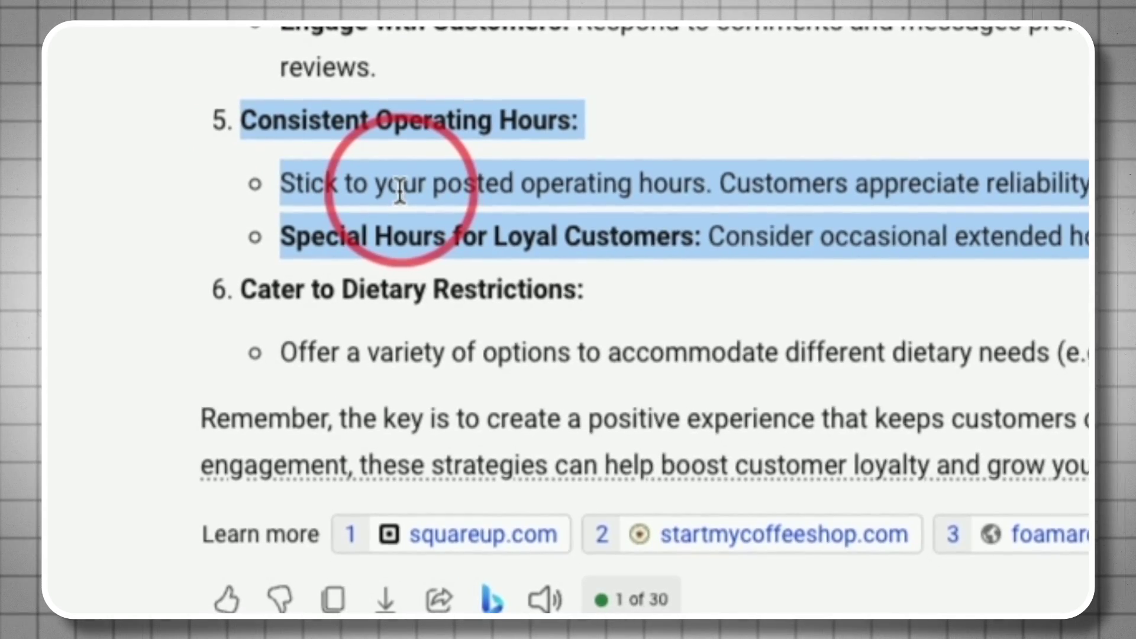
{"action": "right_click", "coordinate": [398, 191]}
{"action": "left_click", "coordinate": [317, 254]}
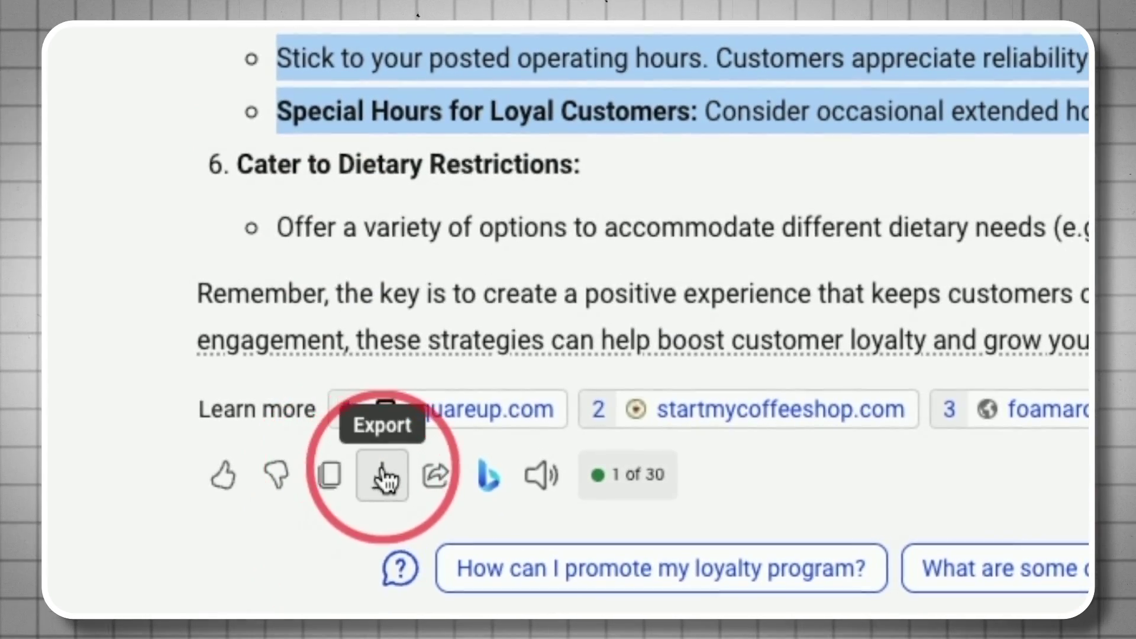
Check the answer's export formats: Word, PDF and Text
{"action": "left_click", "coordinate": [385, 490]}
{"action": "left_click", "coordinate": [379, 491]}
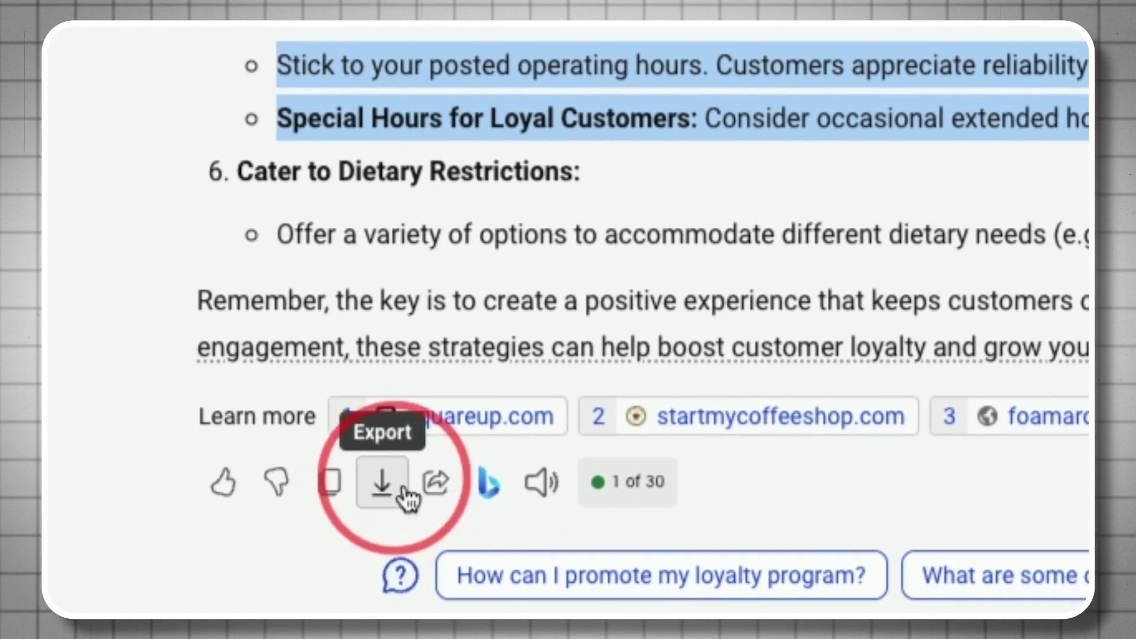
{"action": "left_click", "coordinate": [385, 484]}
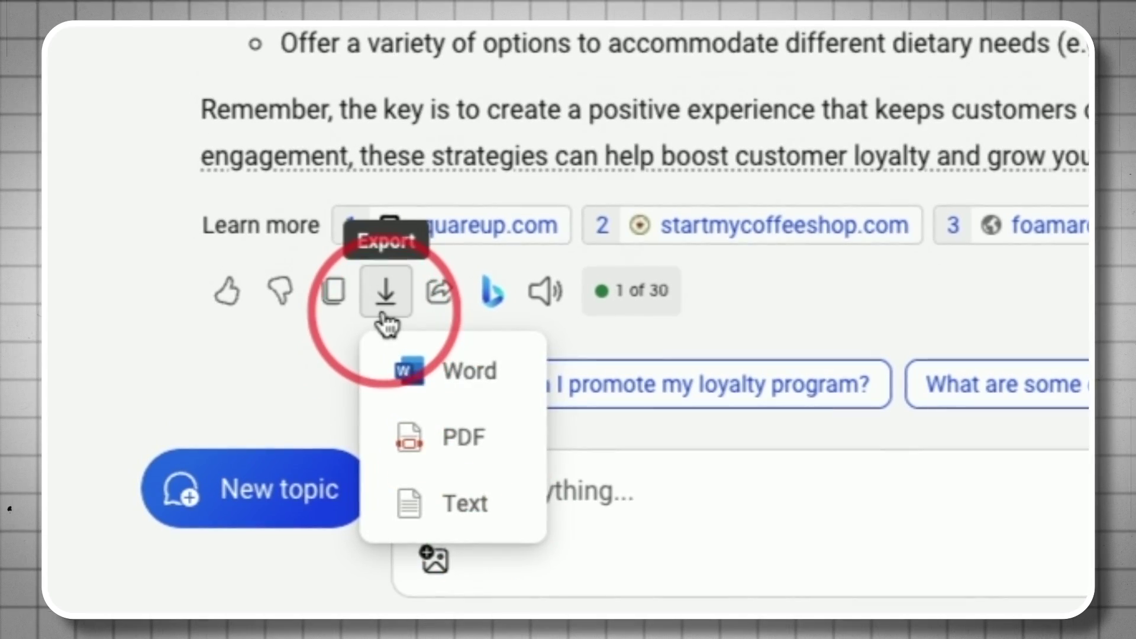
{"action": "left_click", "coordinate": [383, 314]}
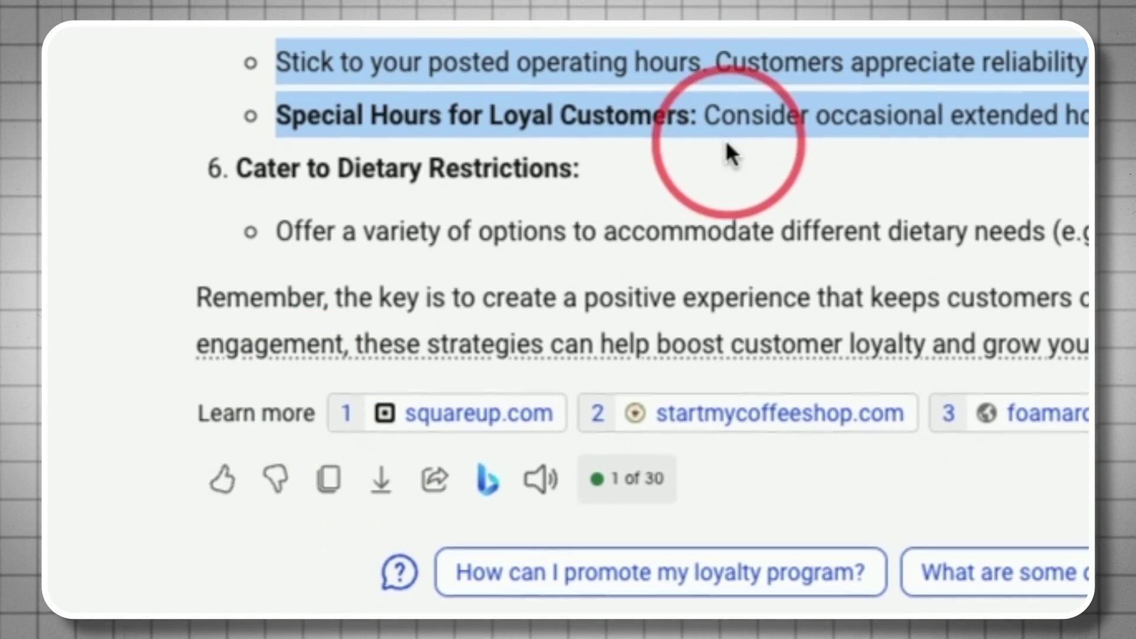
{"action": "left_click", "coordinate": [436, 488]}
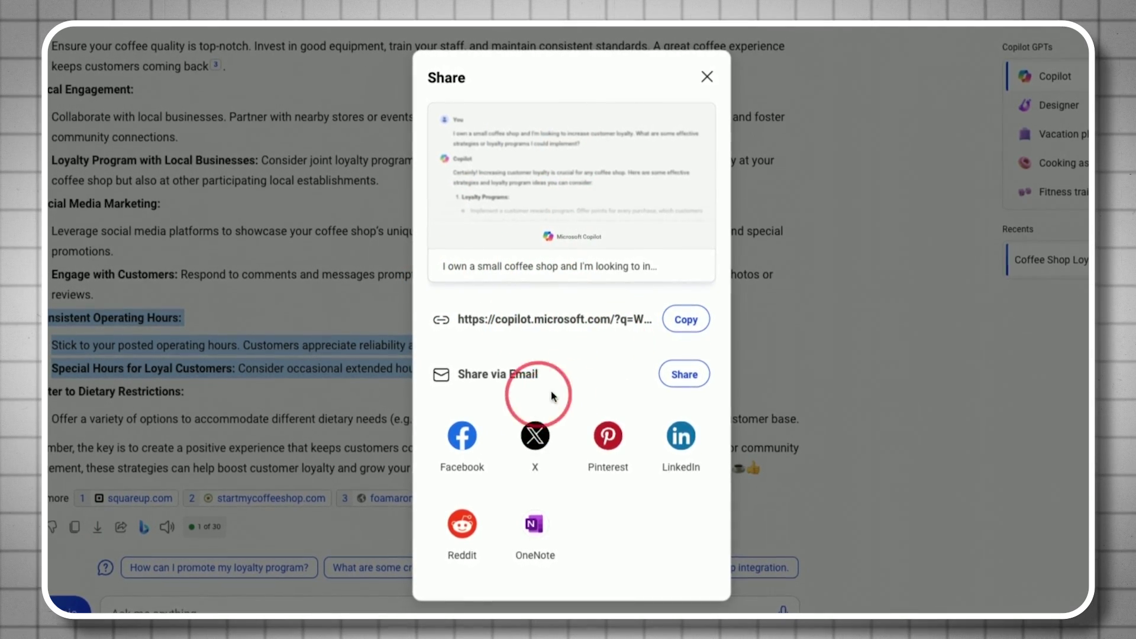
Close the Share dialog and search the loyalty question on Bing
{"action": "left_click", "coordinate": [710, 81]}
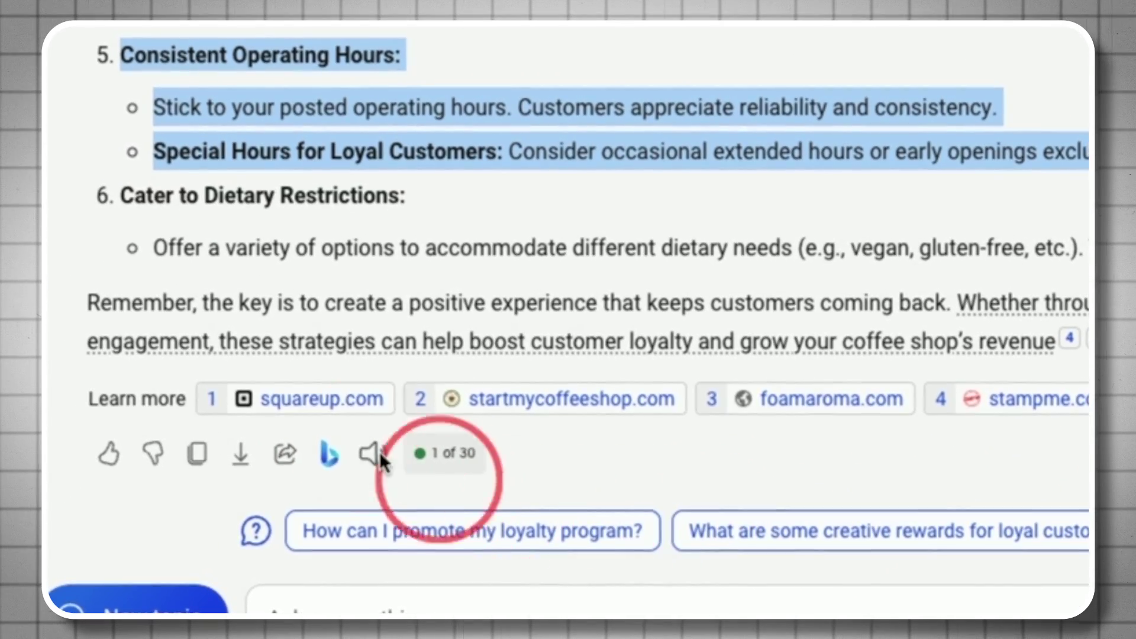
{"action": "left_click", "coordinate": [329, 454]}
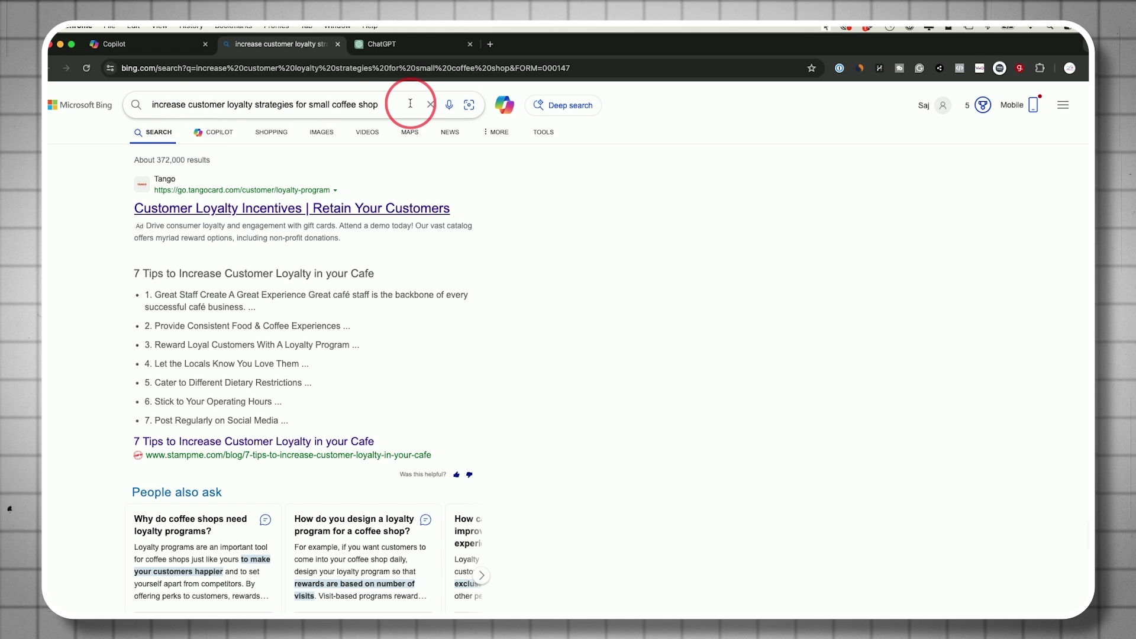
Send the Bing loyalty query to Copilot, then close that tab and return to the original chat
{"action": "left_click", "coordinate": [503, 107]}
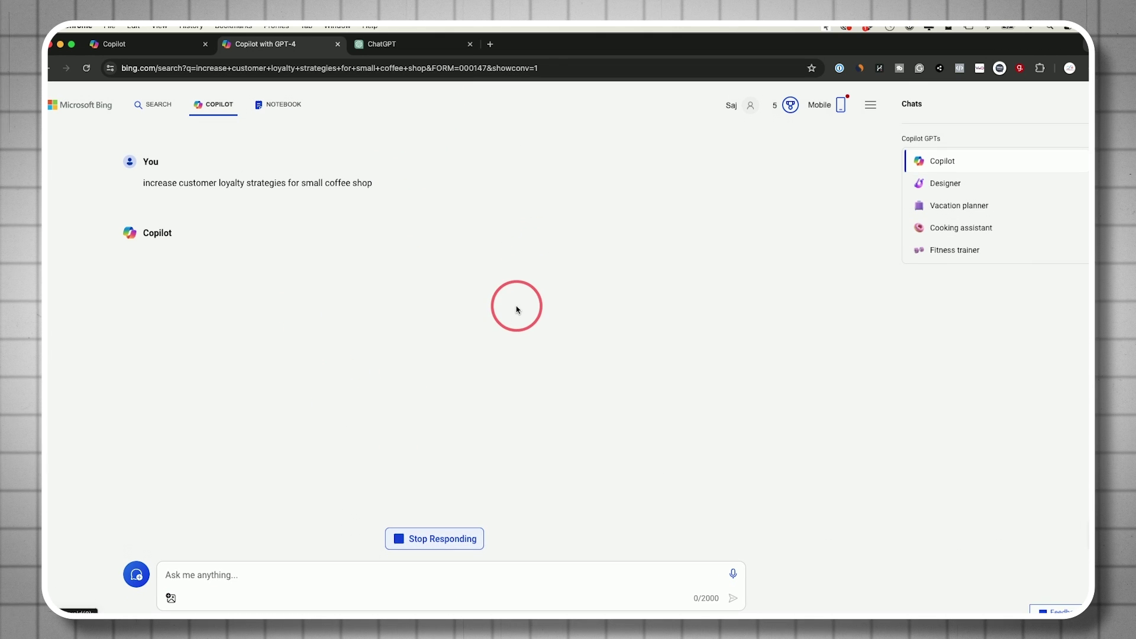
{"action": "left_click", "coordinate": [337, 45]}
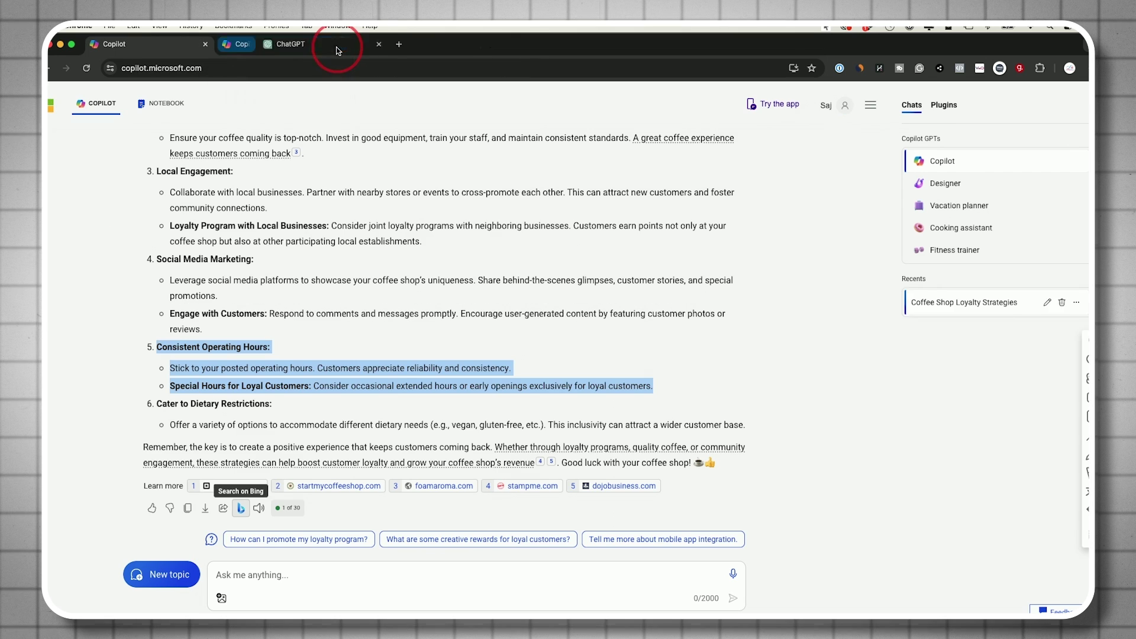
{"action": "left_click", "coordinate": [360, 278]}
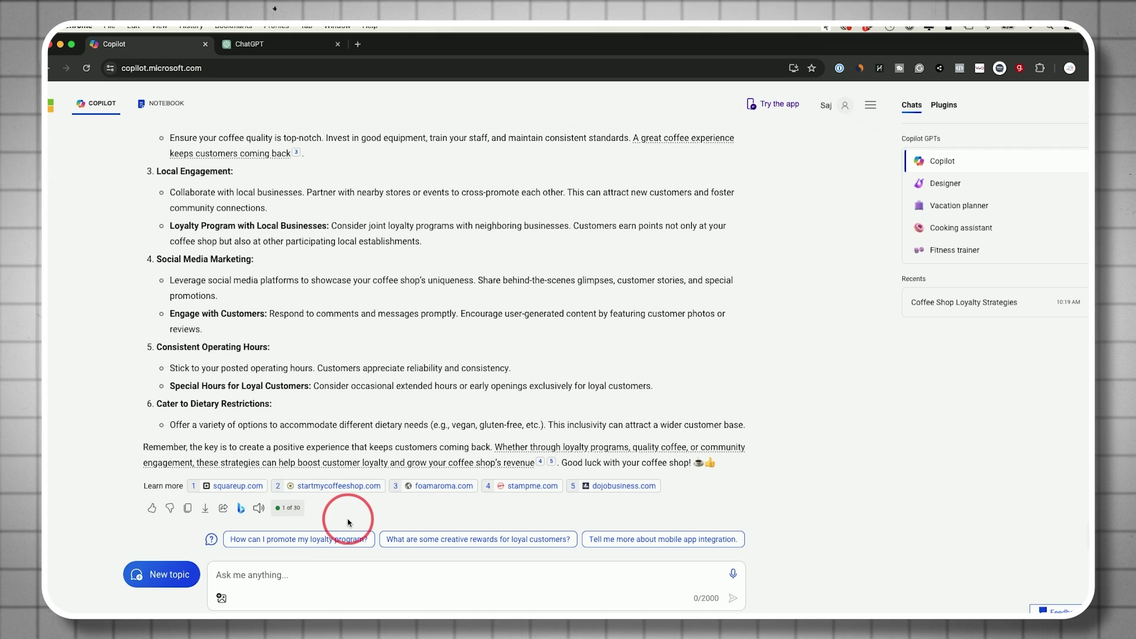
Ask Copilot to tell more about loyalty strategy number 4
{"action": "scroll", "coordinate": [348, 522], "scroll_direction": "up", "scroll_amount": 3}
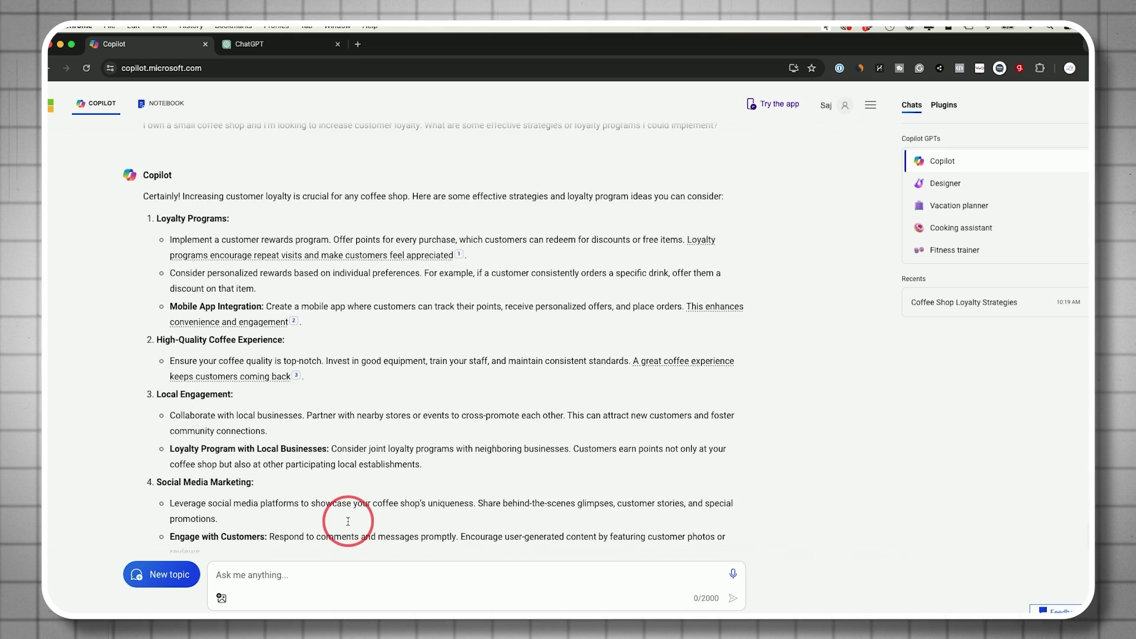
{"action": "scroll", "coordinate": [291, 469], "scroll_direction": "down", "scroll_amount": 3}
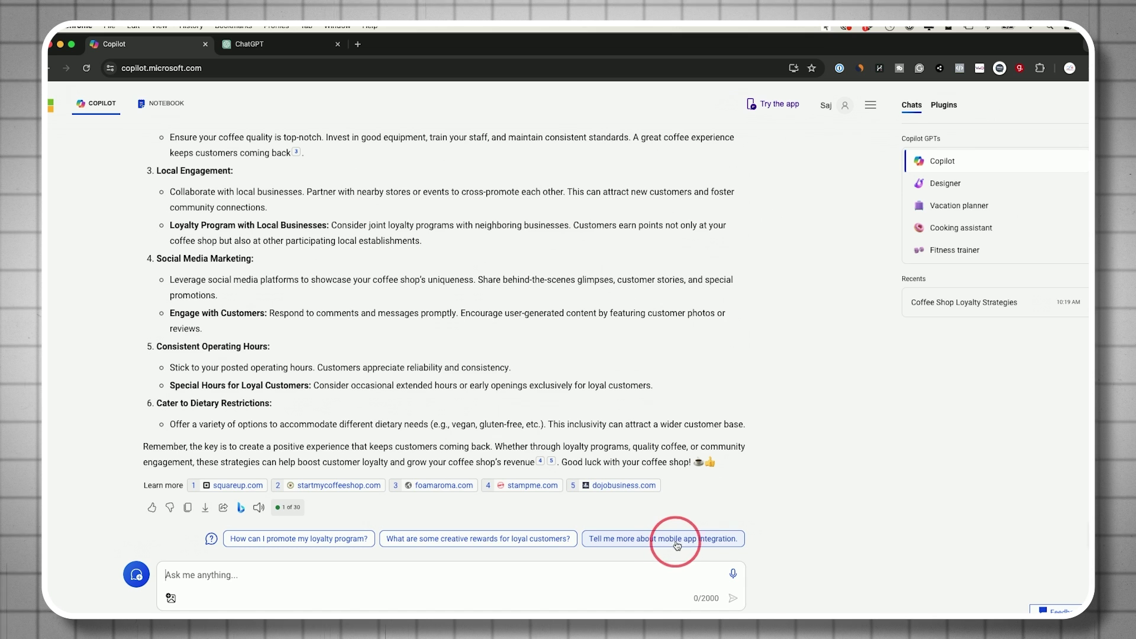
{"action": "scroll", "coordinate": [379, 408], "scroll_direction": "up", "scroll_amount": 4}
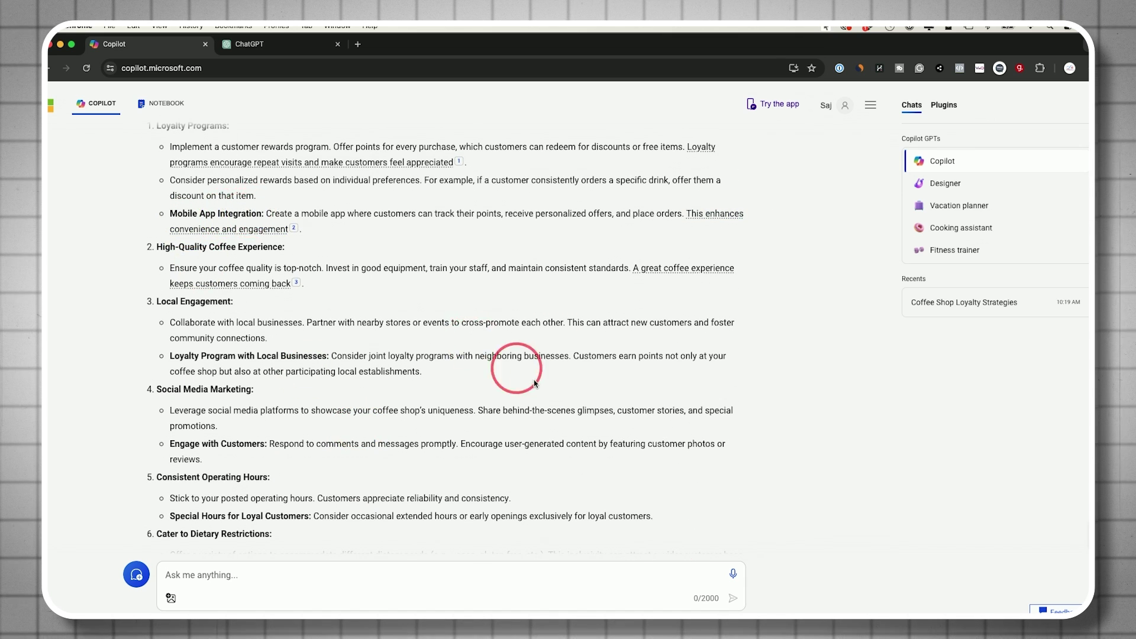
{"action": "scroll", "coordinate": [535, 383], "scroll_direction": "down", "scroll_amount": 4}
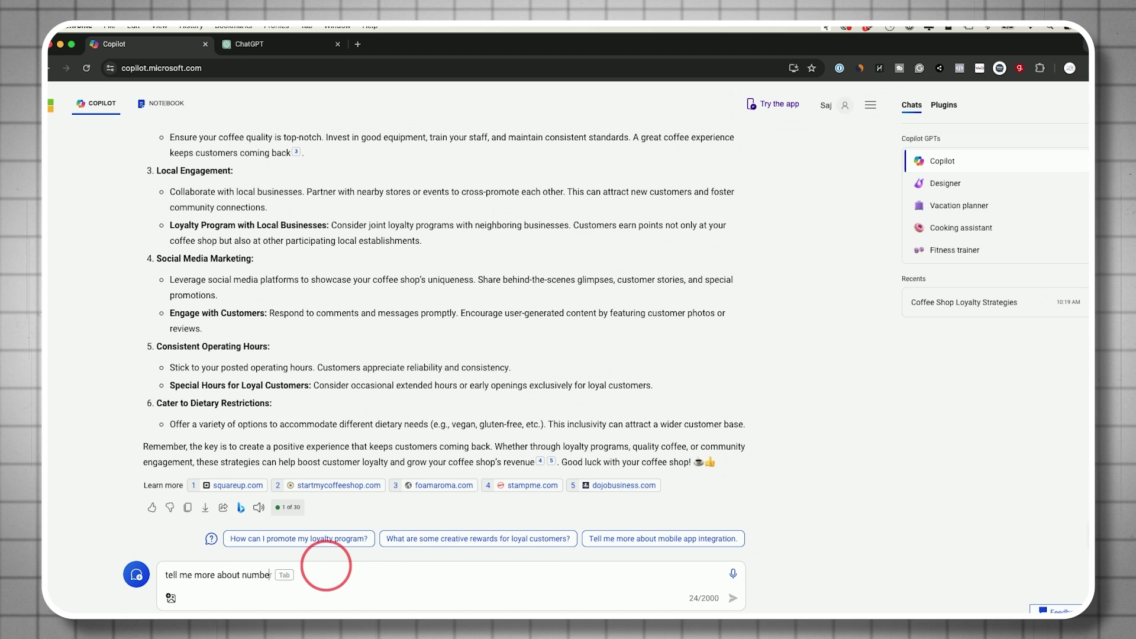
{"action": "type", "text": "r 4"}
{"action": "key", "text": "Return"}
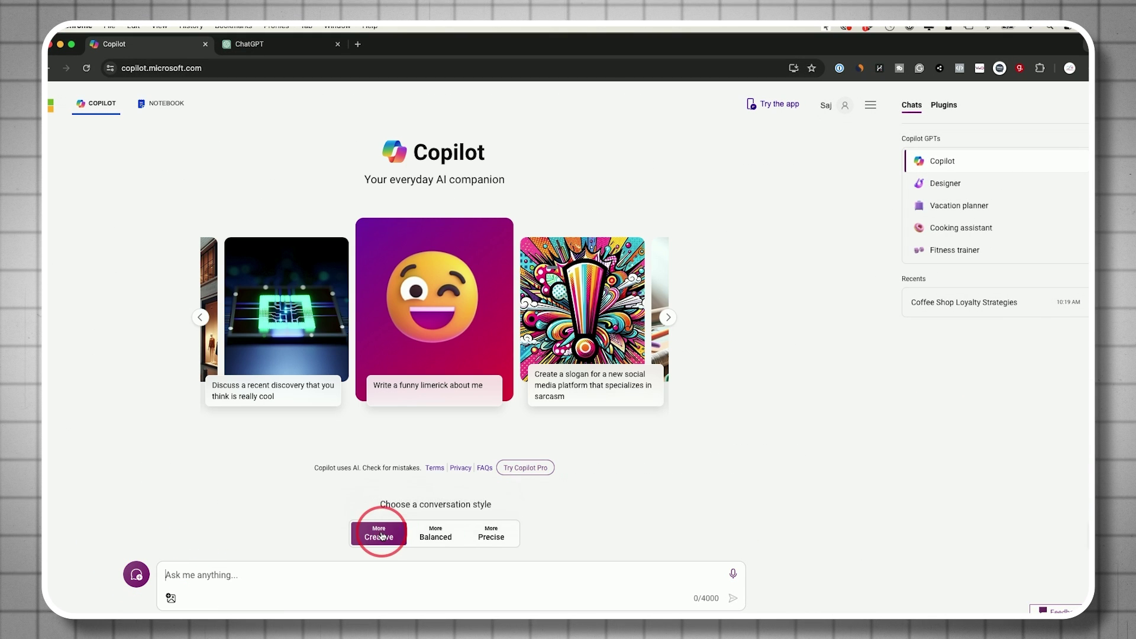
Paste and send the question about consequences of a time traveler accidentally changing history
{"action": "left_click", "coordinate": [283, 575]}
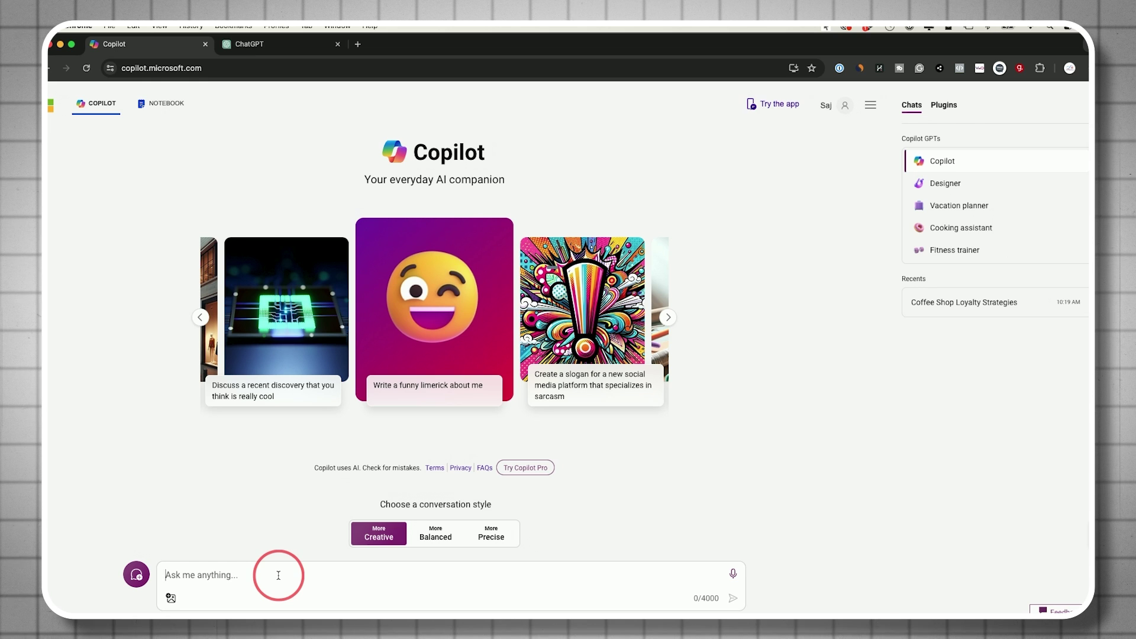
{"action": "type", "text": "I'm working on a story about a time traveler who accidentally changes history. Can you help me brainstorm some potential consequences of their actions?"}
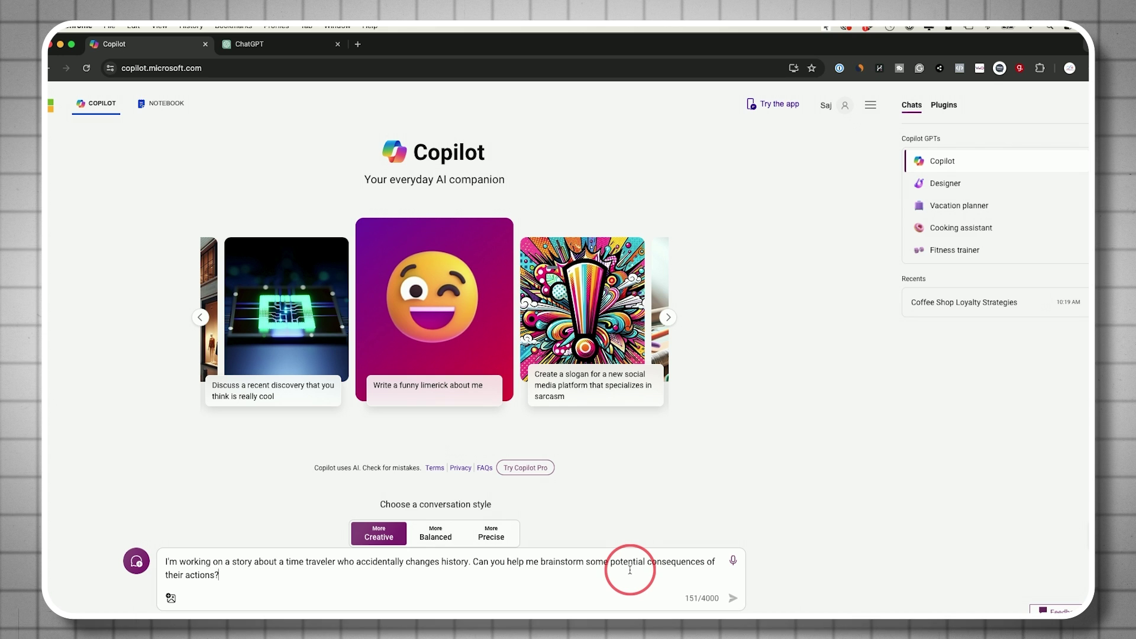
{"action": "key", "text": "Return"}
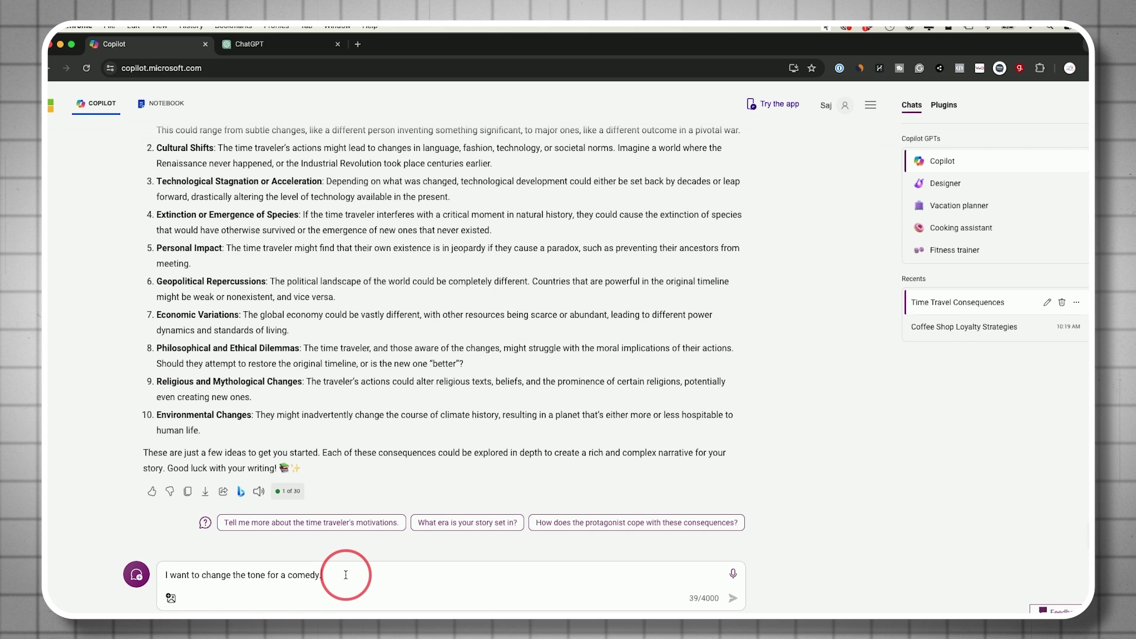
Send 'I want to change the tone for a comedy.' to get comedic consequences
{"action": "key", "text": "Return"}
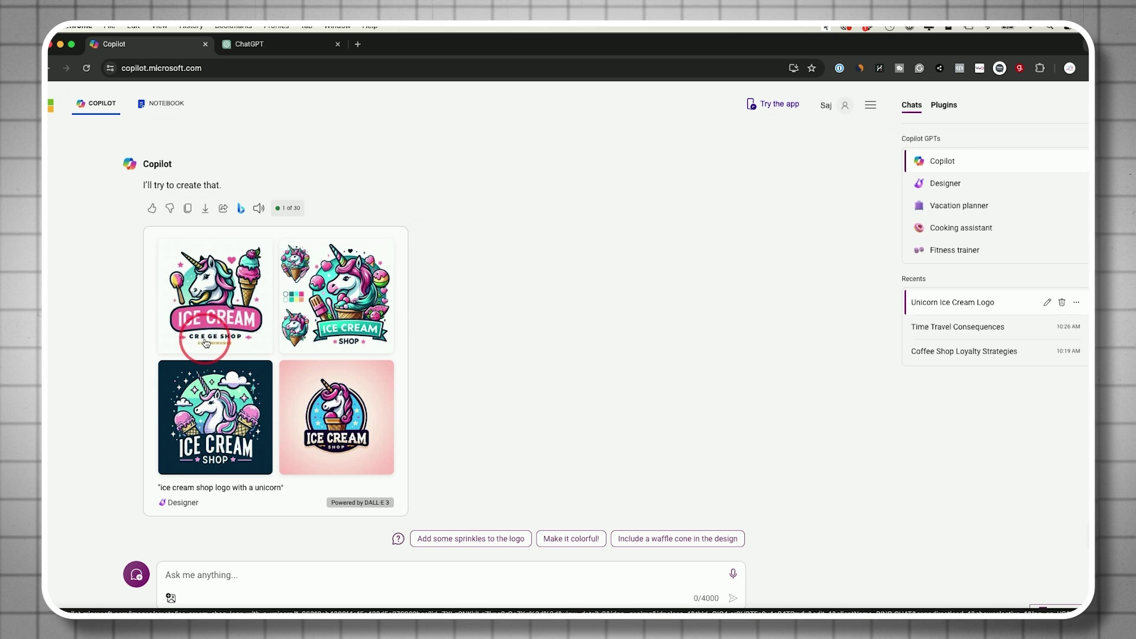
Enlarge the top-right unicorn ice cream shop logo from the four generated images
{"action": "left_click", "coordinate": [345, 325]}
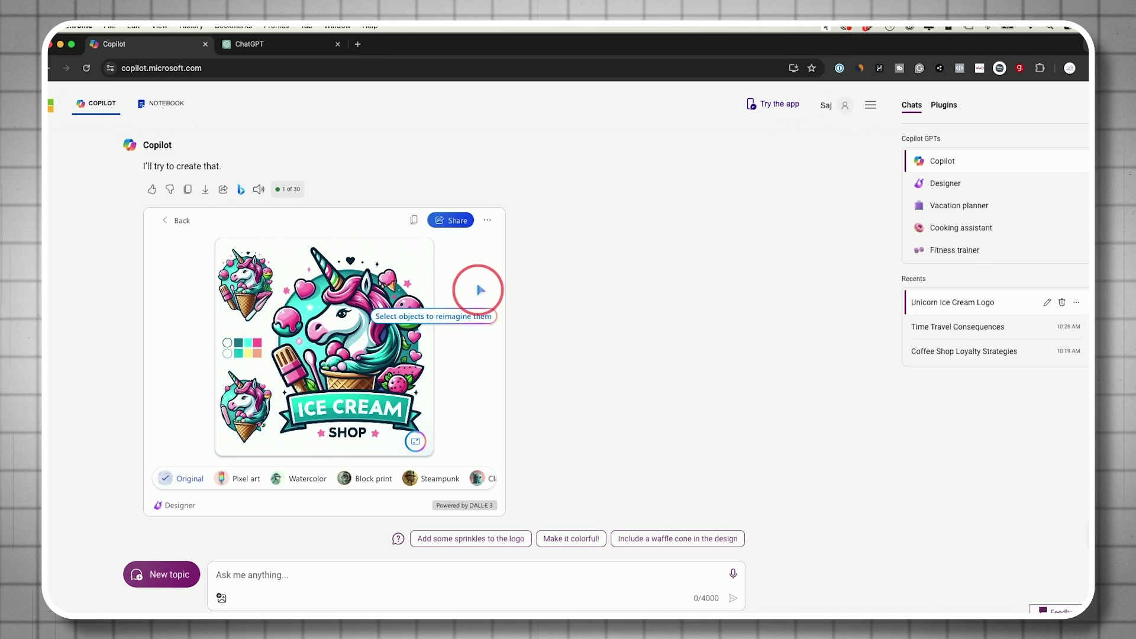
Download the teal unicorn logo as Designer.png, then reopen its actions menu to edit it in Designer
{"action": "left_click", "coordinate": [487, 220]}
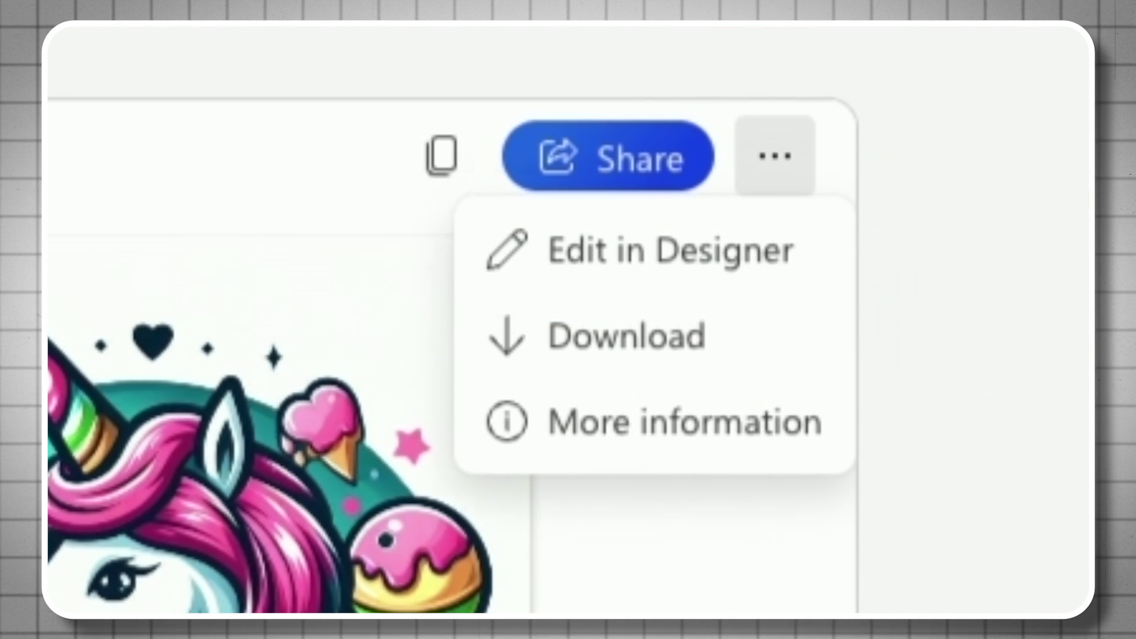
{"action": "left_click", "coordinate": [718, 335]}
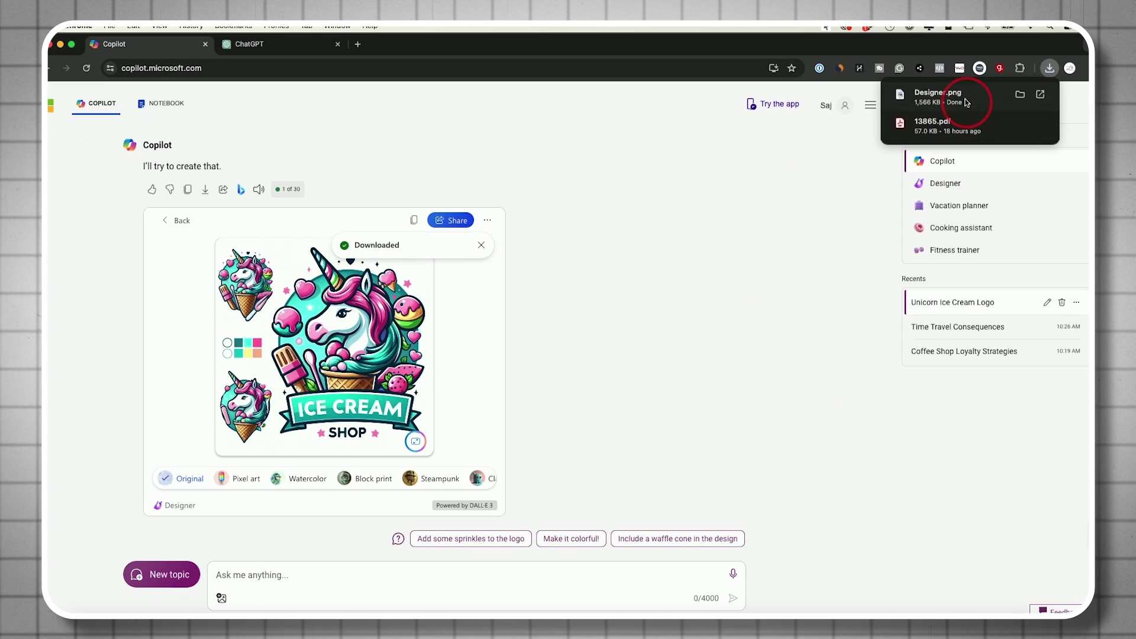
{"action": "left_click", "coordinate": [488, 221]}
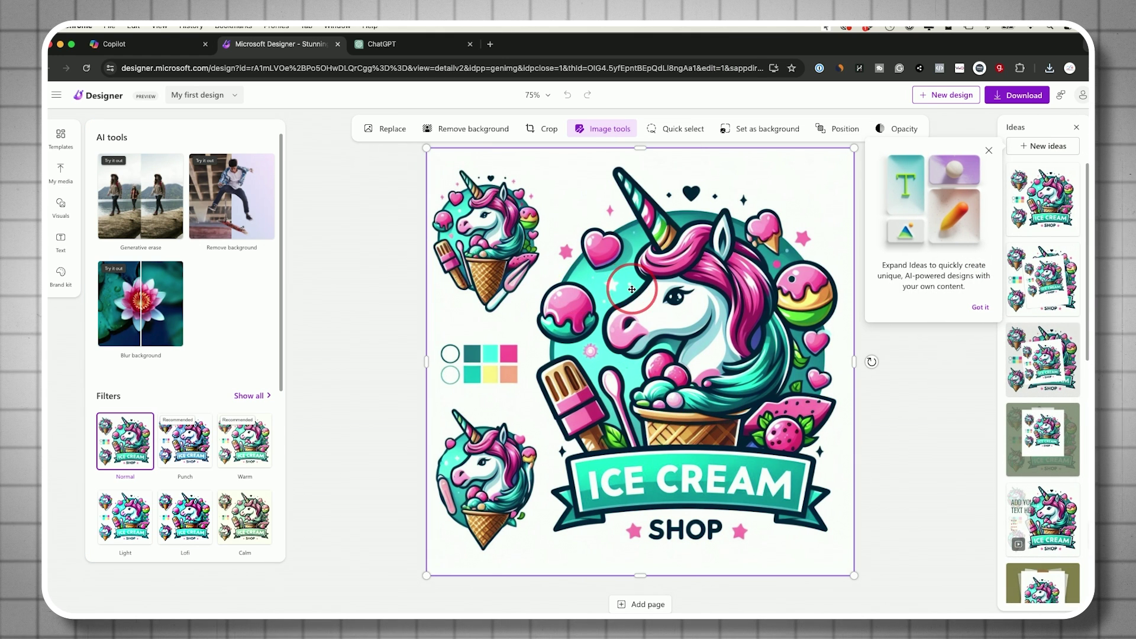
Try the Punch then Warm filters on the logo and add a heading at the top of the canvas
{"action": "left_click", "coordinate": [184, 456]}
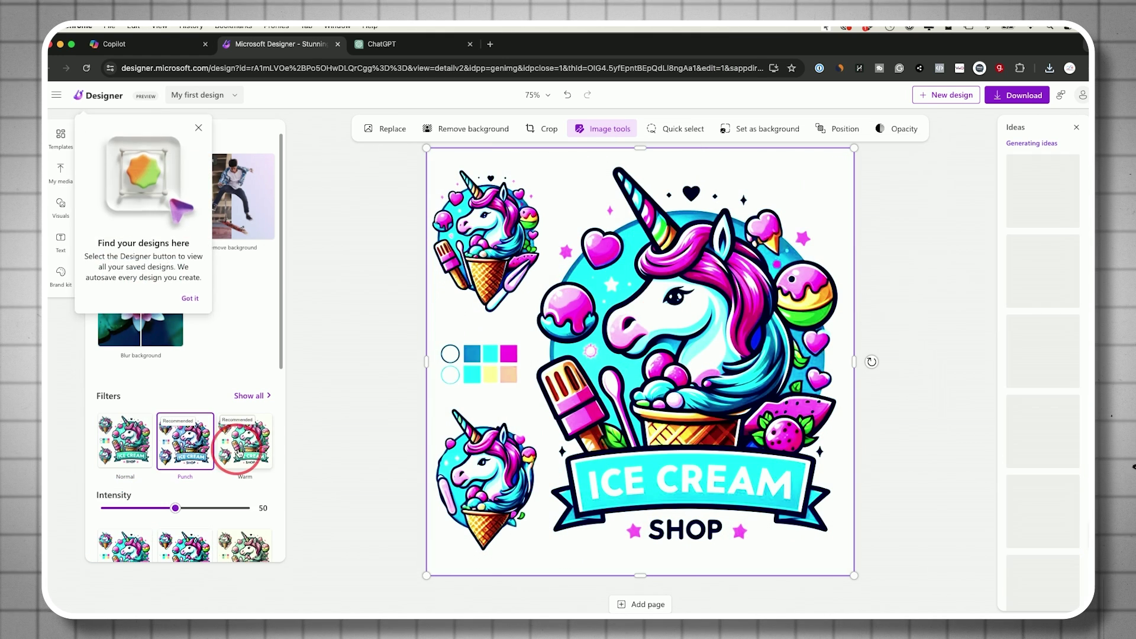
{"action": "left_click", "coordinate": [241, 452]}
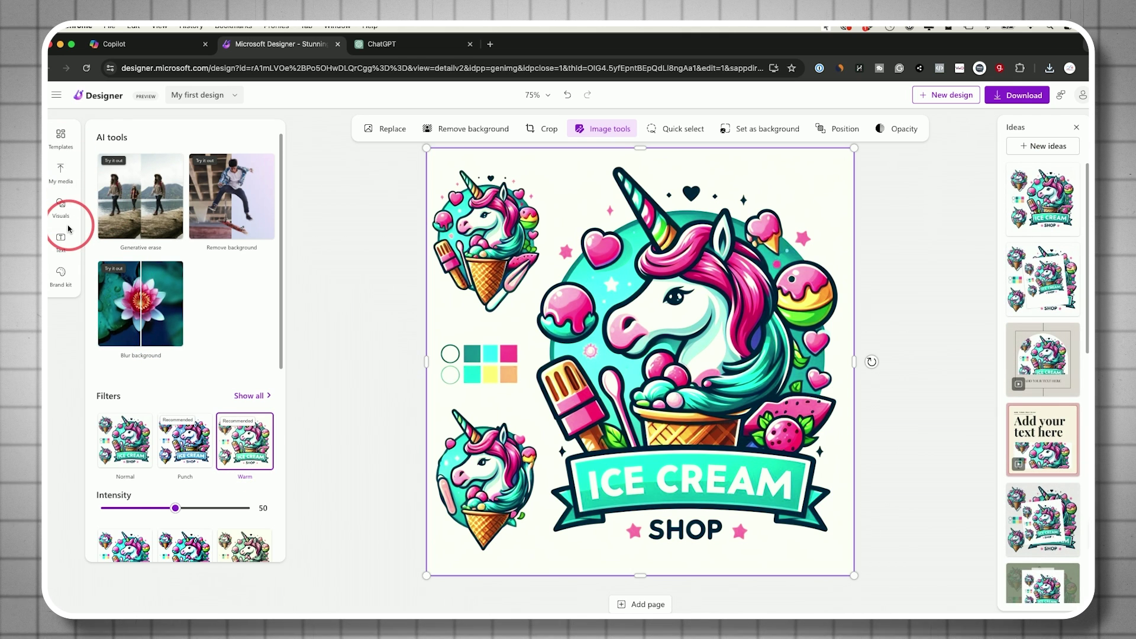
{"action": "left_click", "coordinate": [61, 249]}
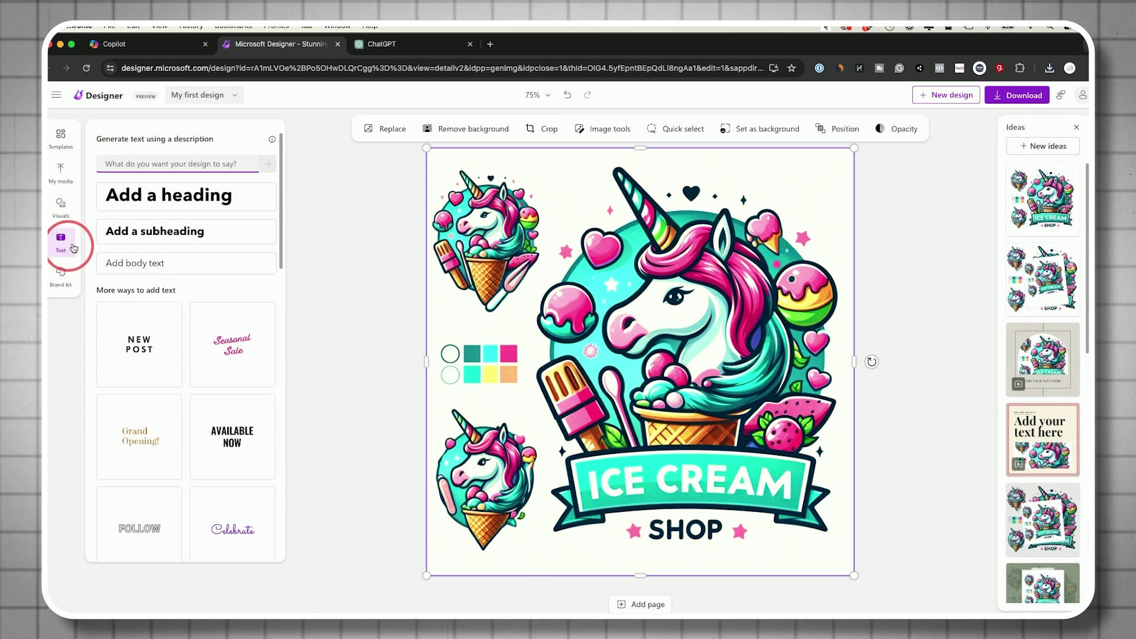
{"action": "left_click", "coordinate": [165, 196]}
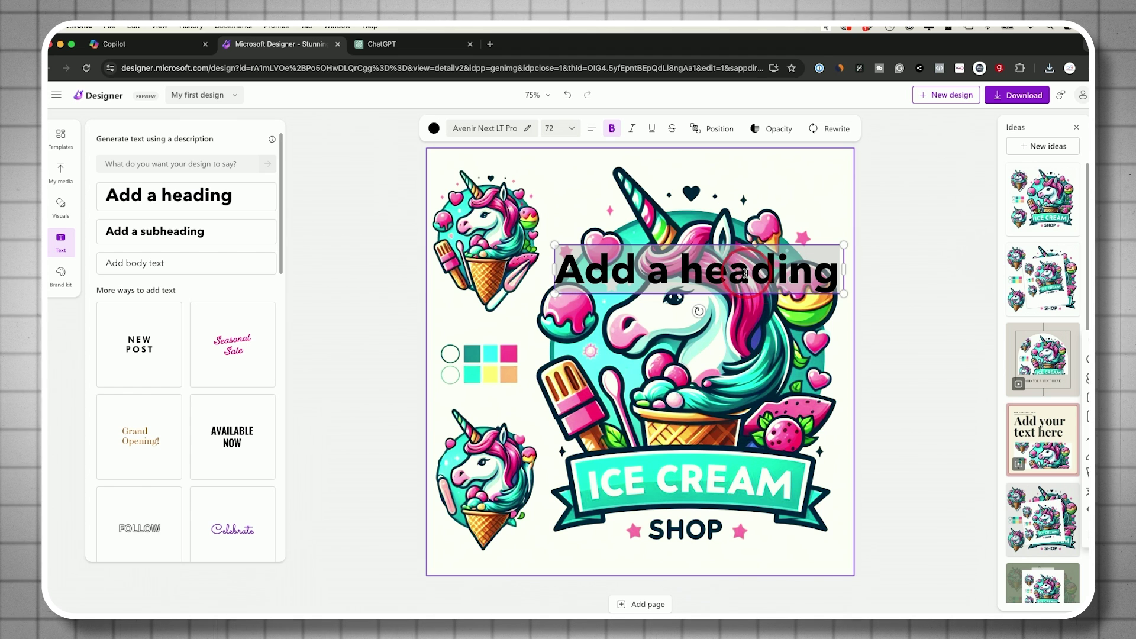
{"action": "left_click", "coordinate": [630, 243]}
{"action": "left_click_drag", "start_coordinate": [621, 245], "coordinate": [560, 175]}
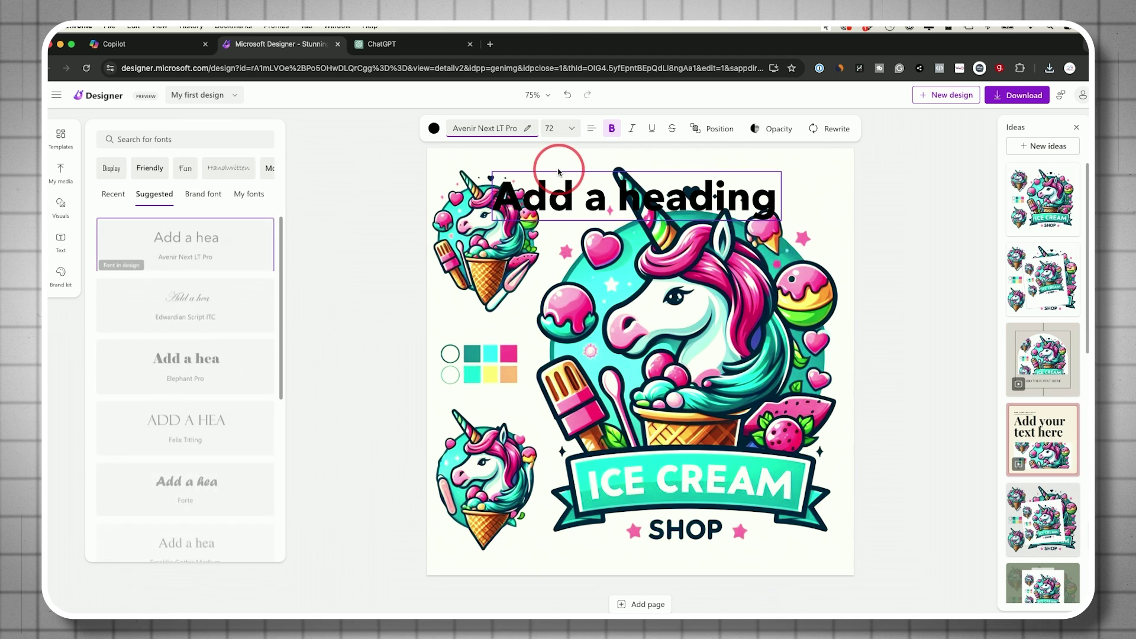
Shrink the logo below the heading and apply the ICE CREAM SHOP layout idea
{"action": "left_click", "coordinate": [846, 155]}
{"action": "left_click_drag", "start_coordinate": [852, 148], "coordinate": [759, 270]}
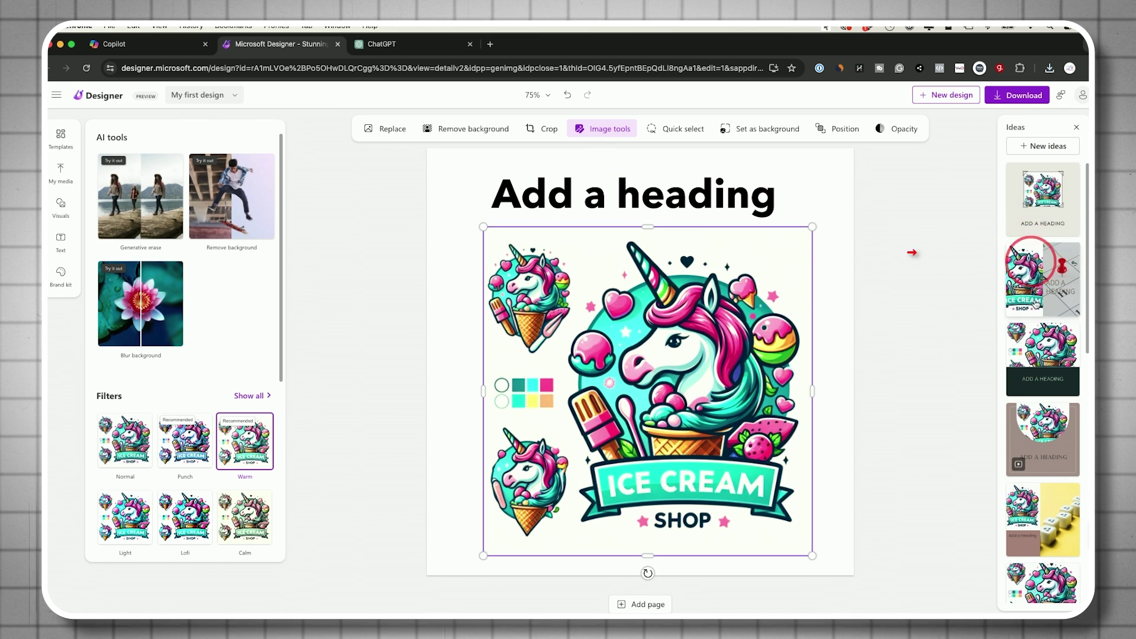
{"action": "scroll", "coordinate": [1037, 414], "scroll_direction": "down", "scroll_amount": 3}
{"action": "left_click", "coordinate": [1037, 455]}
{"action": "scroll", "coordinate": [1036, 455], "scroll_direction": "down", "scroll_amount": 1}
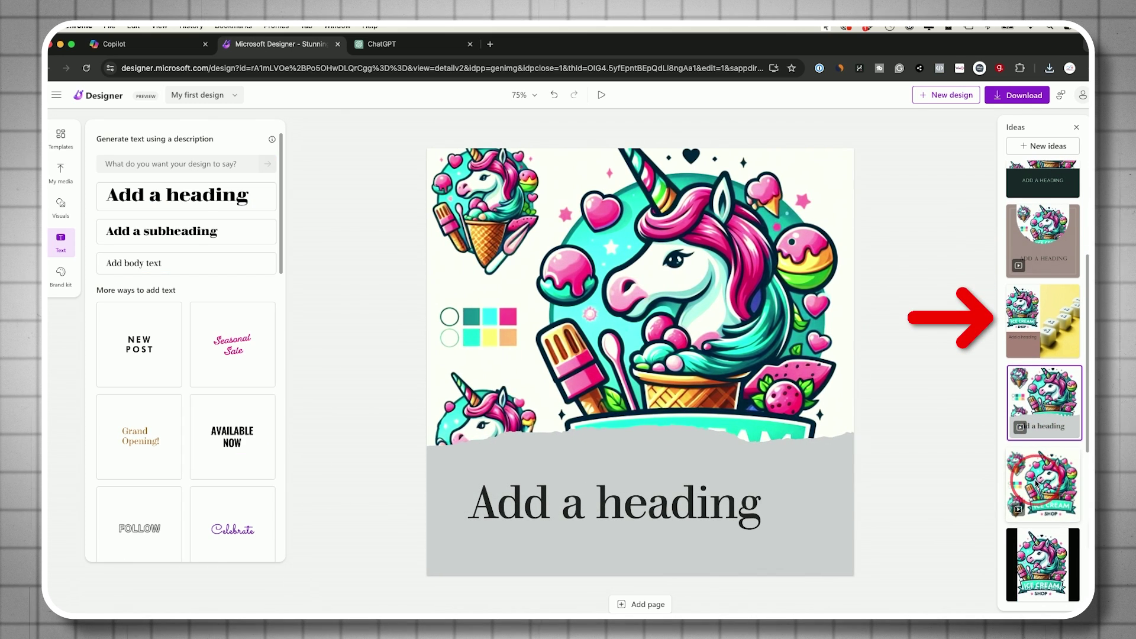
{"action": "left_click", "coordinate": [1030, 485]}
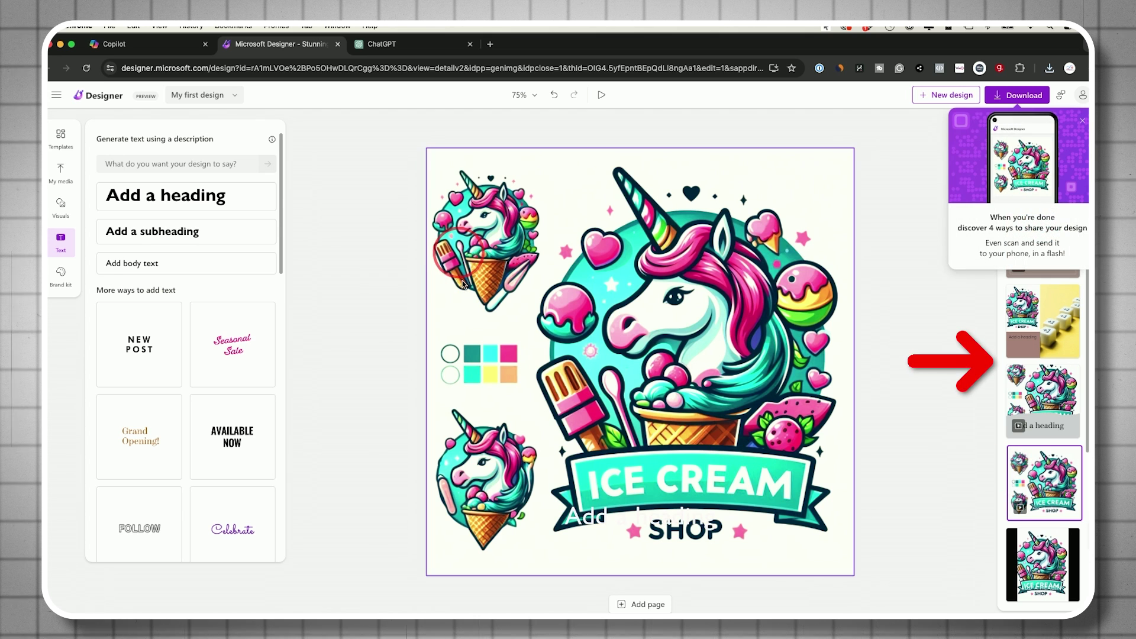
{"action": "scroll", "coordinate": [999, 505], "scroll_direction": "down", "scroll_amount": 1}
{"action": "scroll", "coordinate": [1040, 424], "scroll_direction": "down", "scroll_amount": 2}
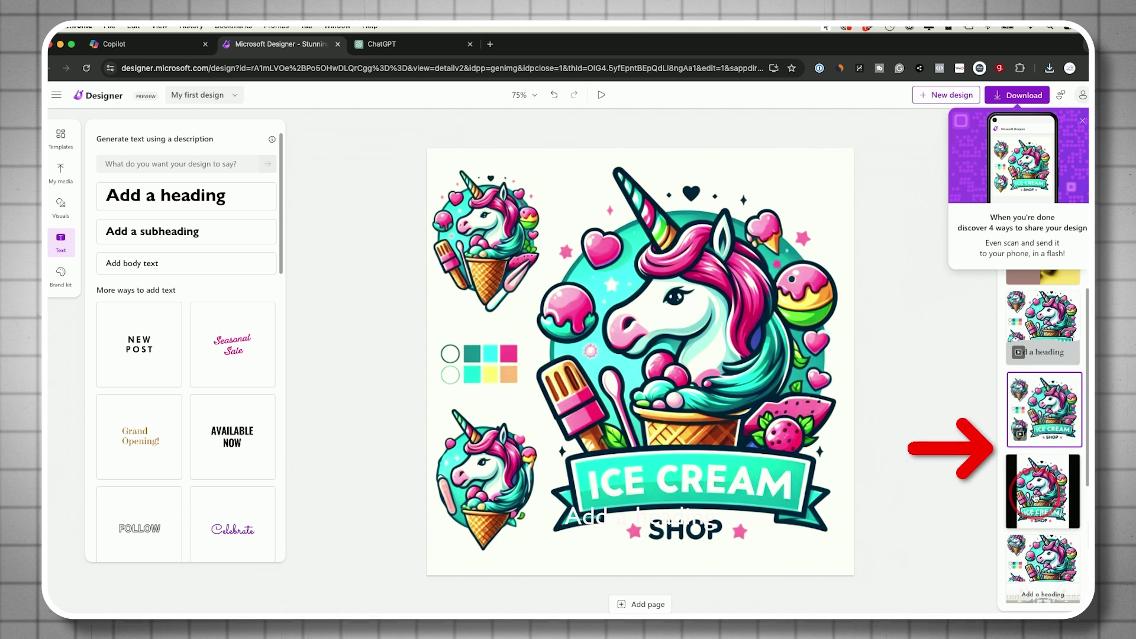
{"action": "left_click", "coordinate": [573, 331]}
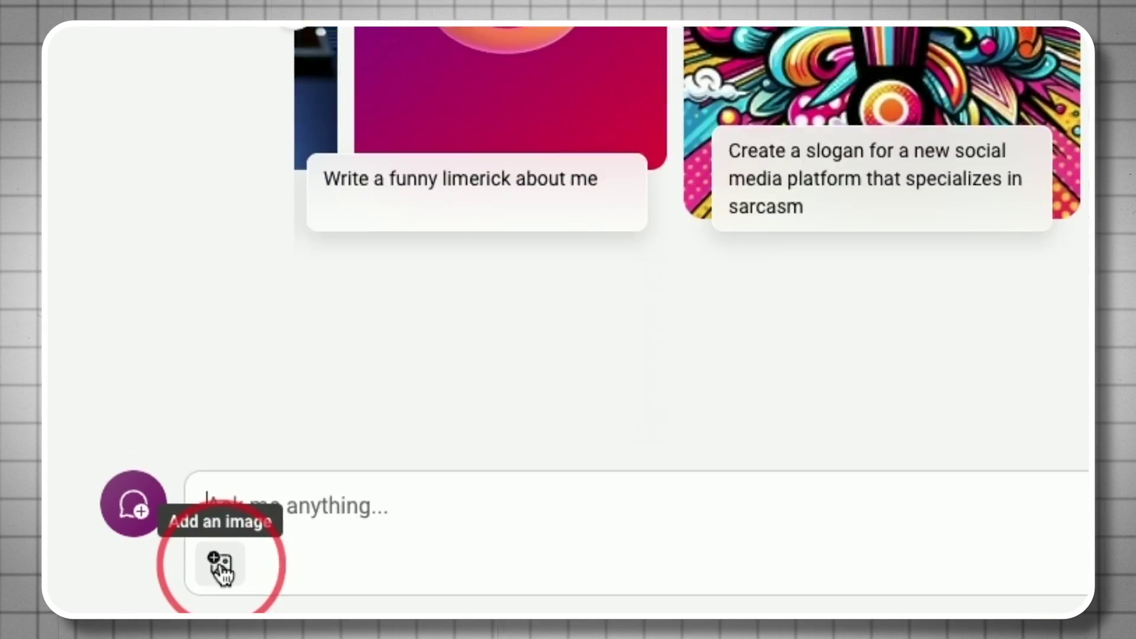
Attach the ChatGPT Memory thumbnail image and ask Copilot 'what is this'
{"action": "left_click", "coordinate": [171, 600]}
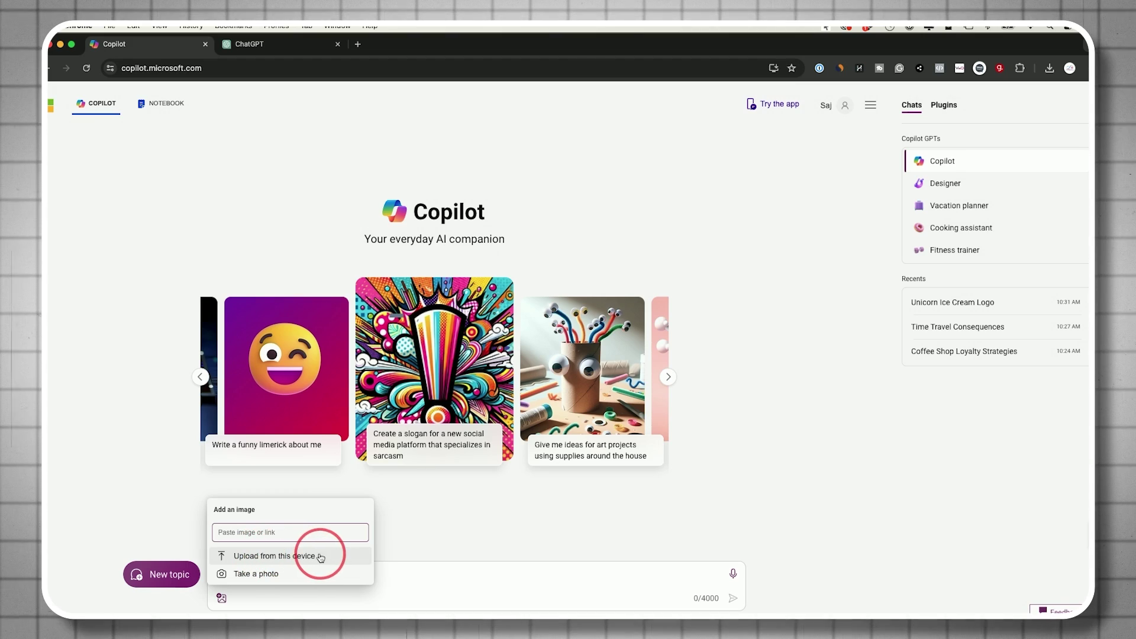
{"action": "key", "text": "ctrl+v"}
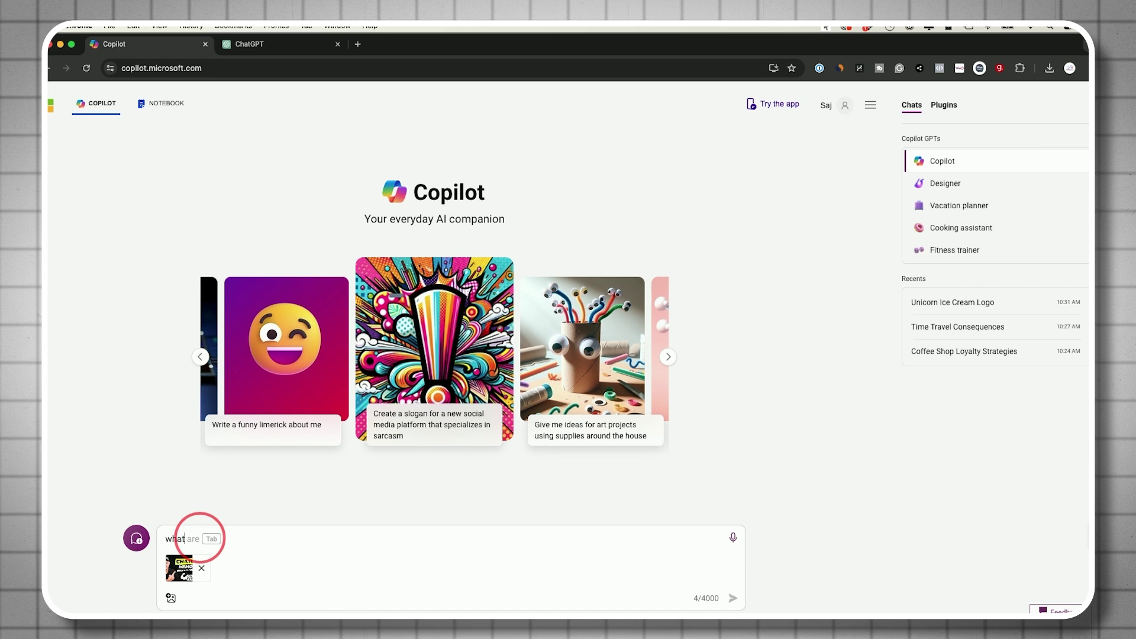
{"action": "type", "text": "what is this"}
{"action": "key", "text": "Return"}
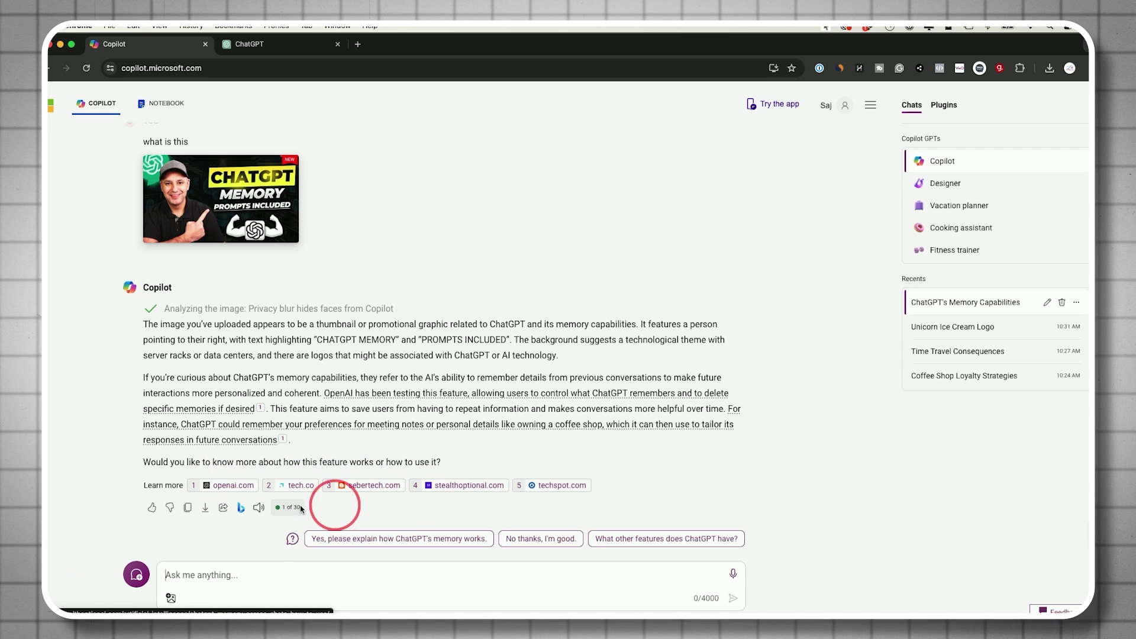
View the openai.com source article on ChatGPT memory, then close its tab
{"action": "mouse_move", "coordinate": [229, 488]}
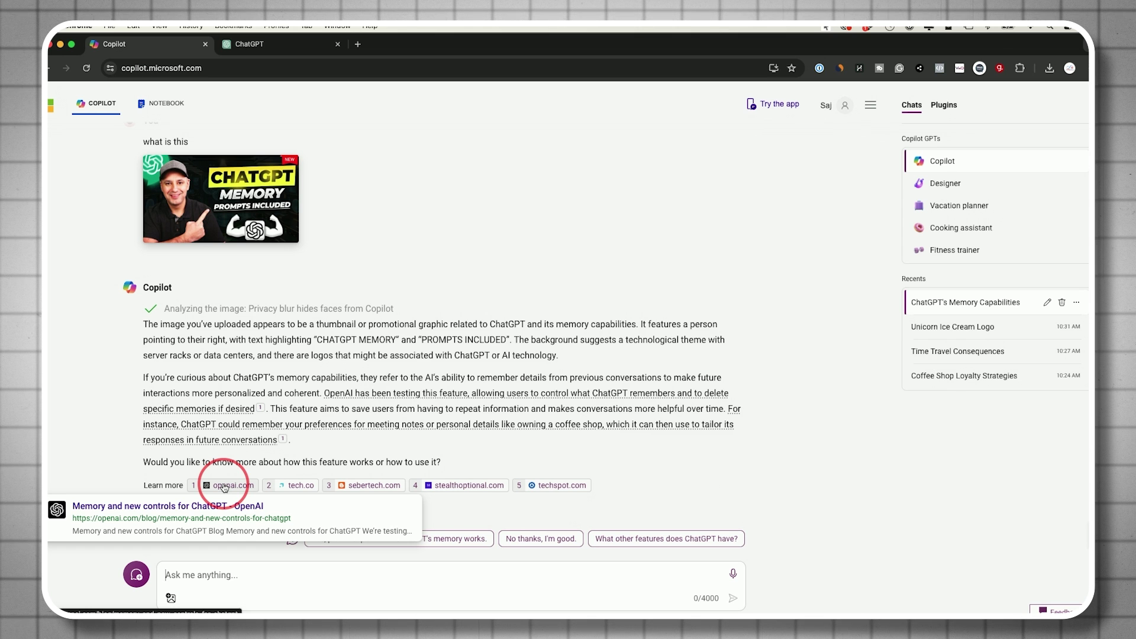
{"action": "left_click", "coordinate": [224, 488]}
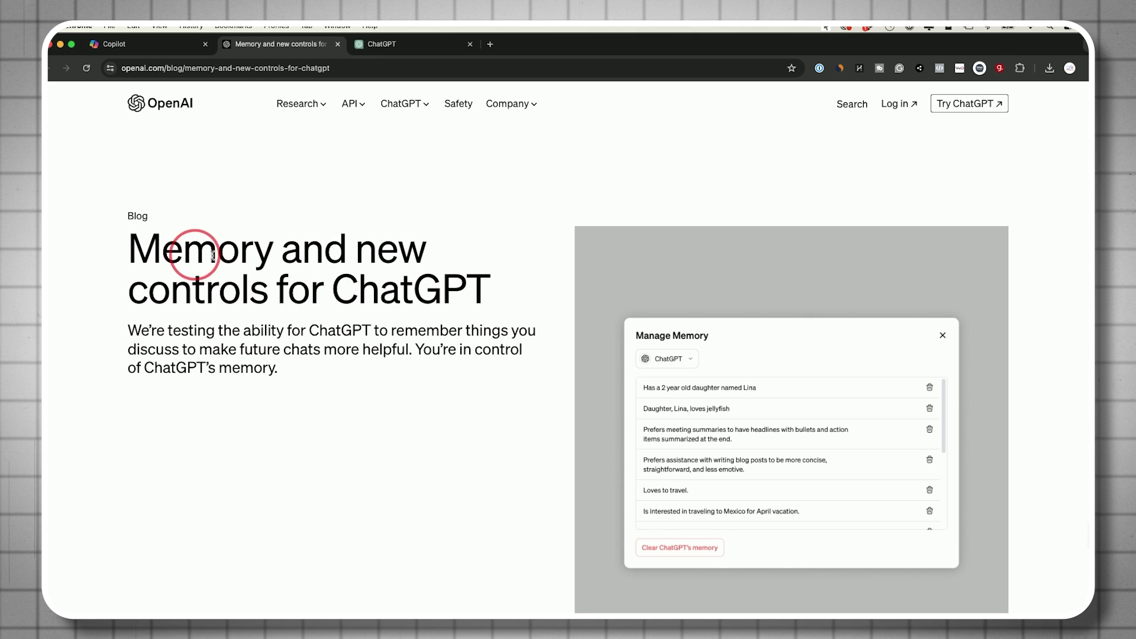
{"action": "left_click", "coordinate": [338, 45]}
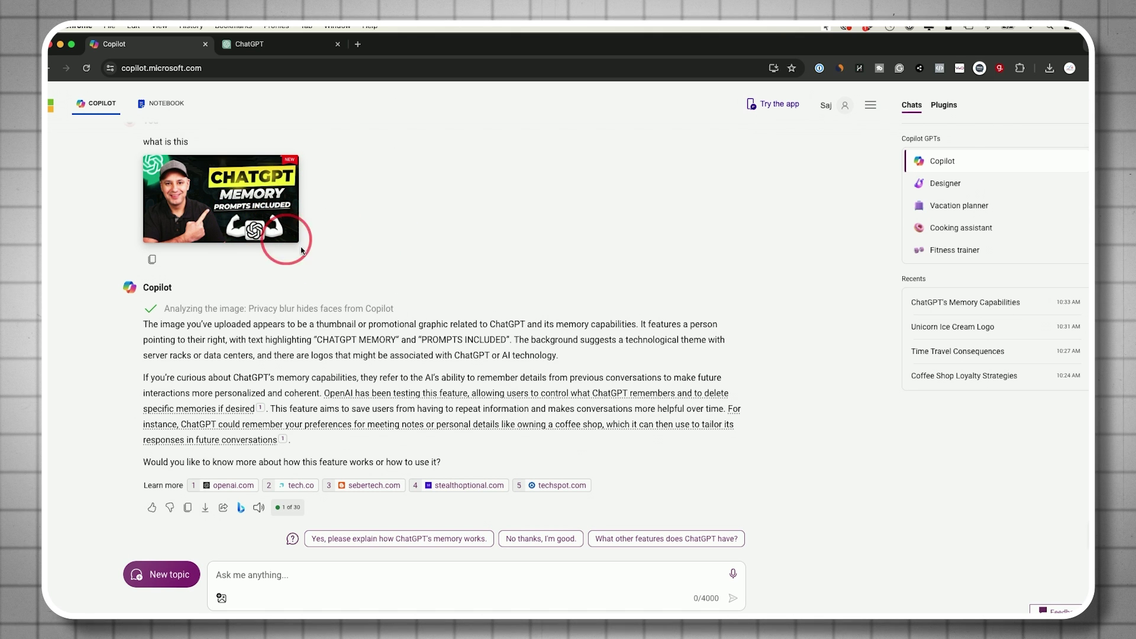
Scroll back up the chat and start a new topic
{"action": "scroll", "coordinate": [355, 261], "scroll_direction": "up", "scroll_amount": 1}
{"action": "scroll", "coordinate": [434, 292], "scroll_direction": "up", "scroll_amount": 1}
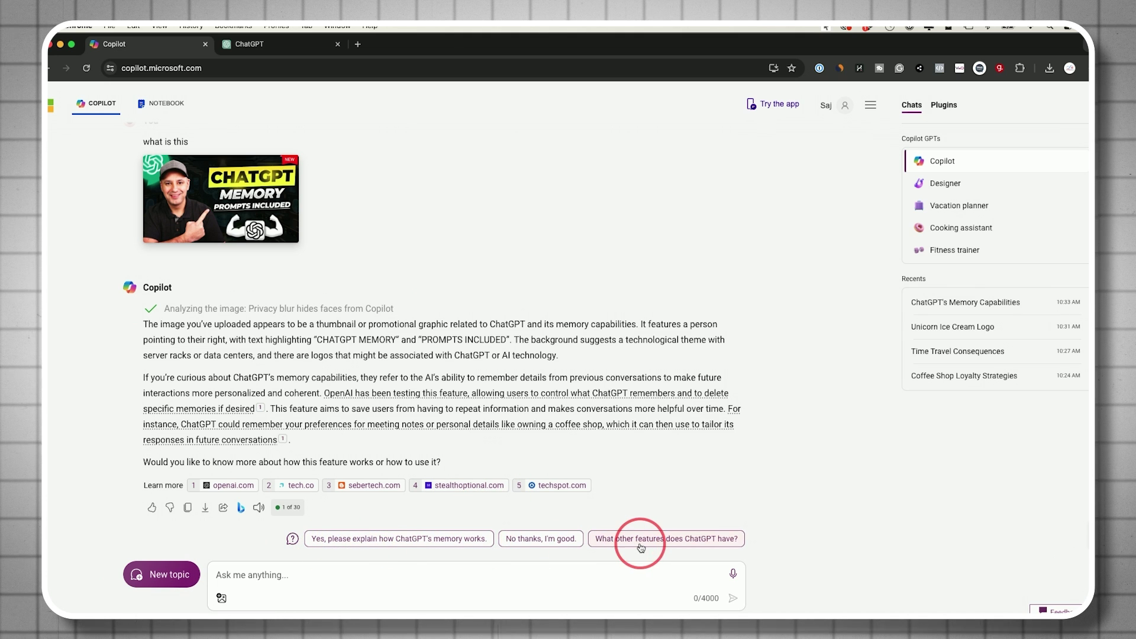
{"action": "left_click", "coordinate": [277, 576]}
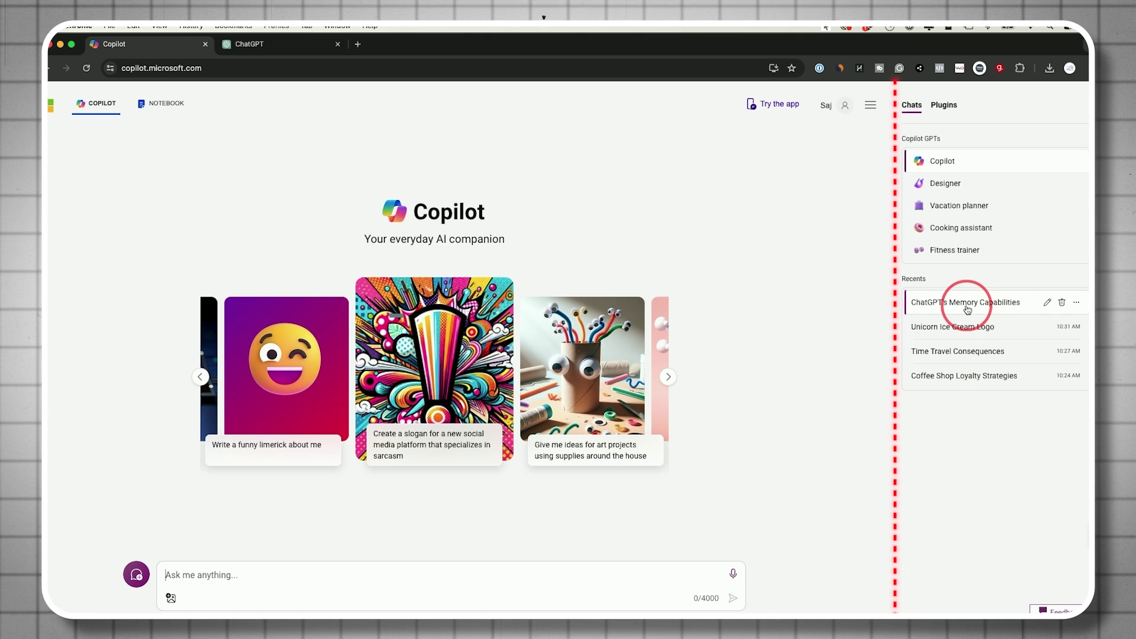
{"action": "left_click", "coordinate": [958, 305]}
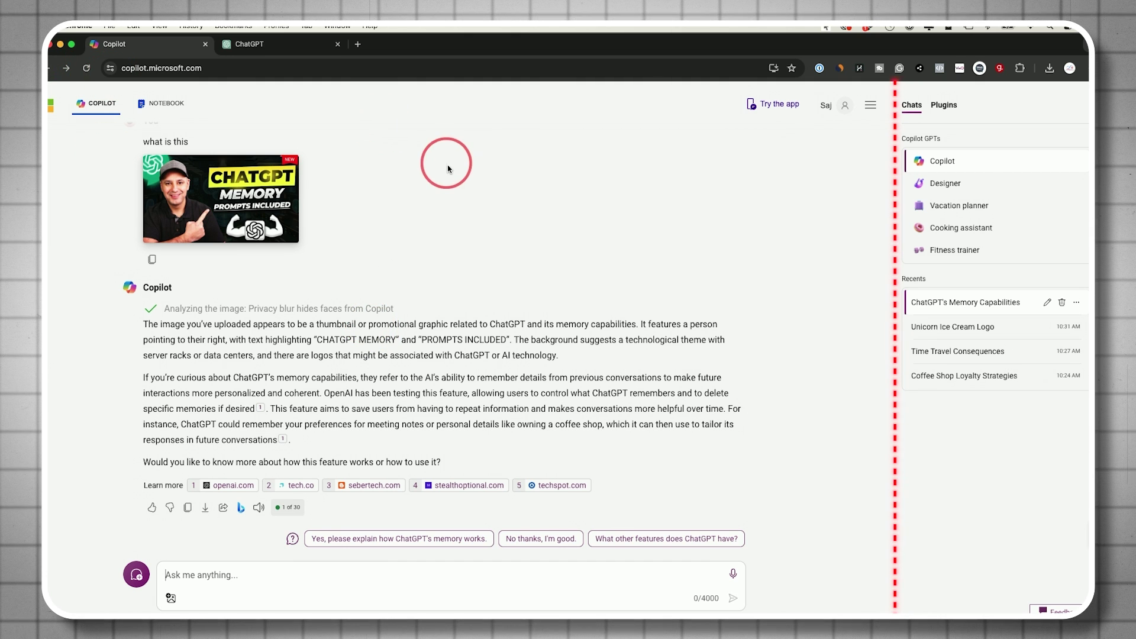
{"action": "left_click", "coordinate": [137, 559]}
{"action": "left_click", "coordinate": [715, 354]}
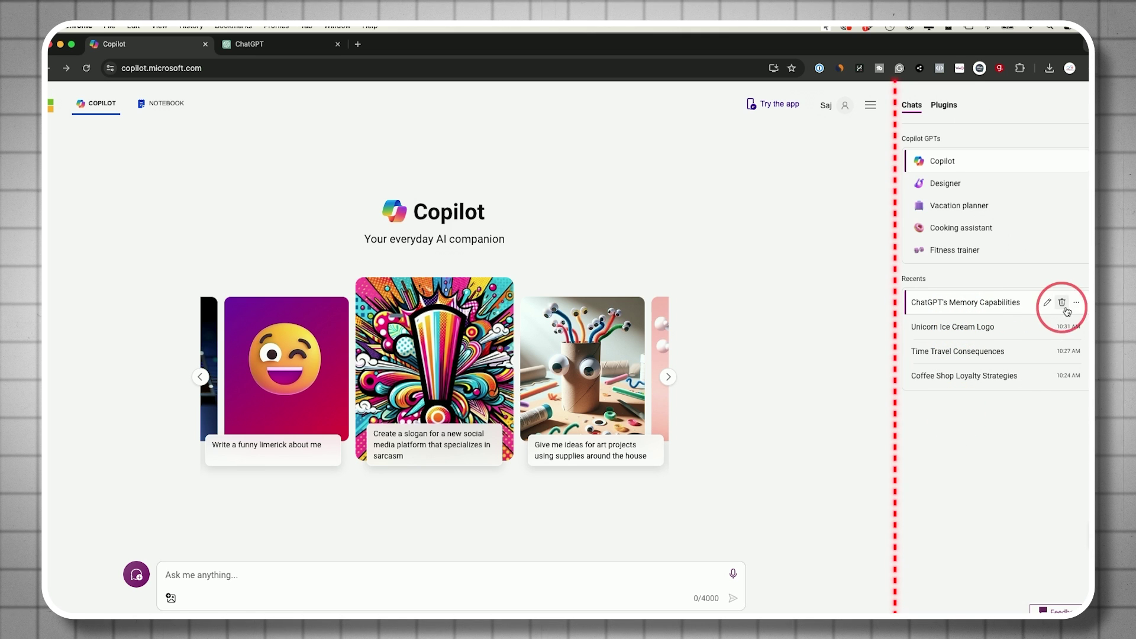
{"action": "left_click", "coordinate": [1076, 303]}
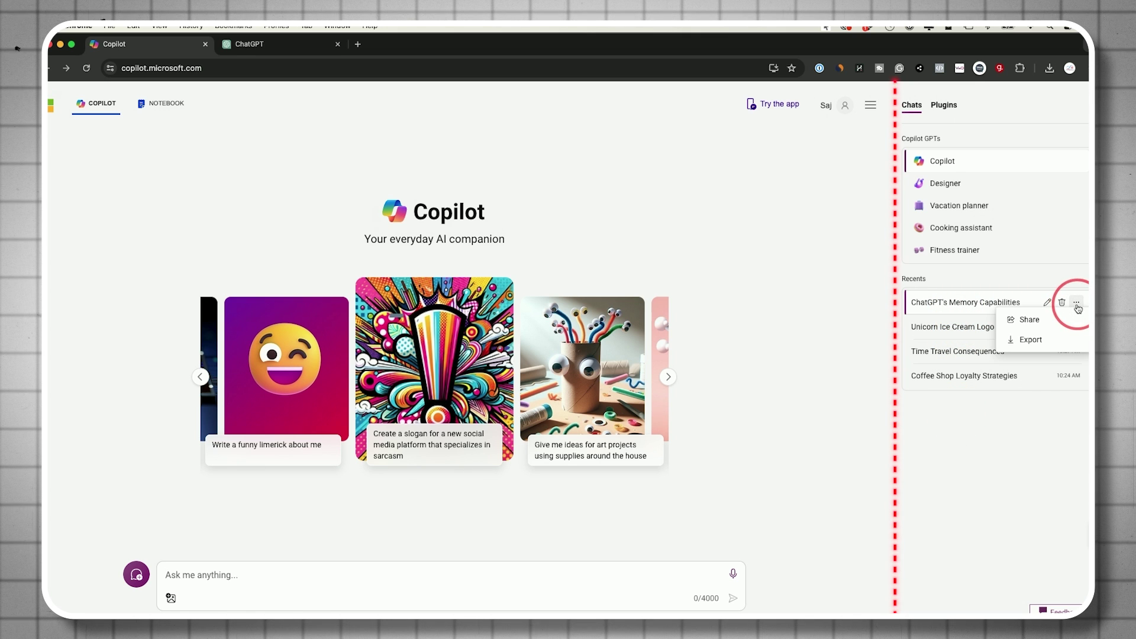
{"action": "left_click", "coordinate": [1009, 278]}
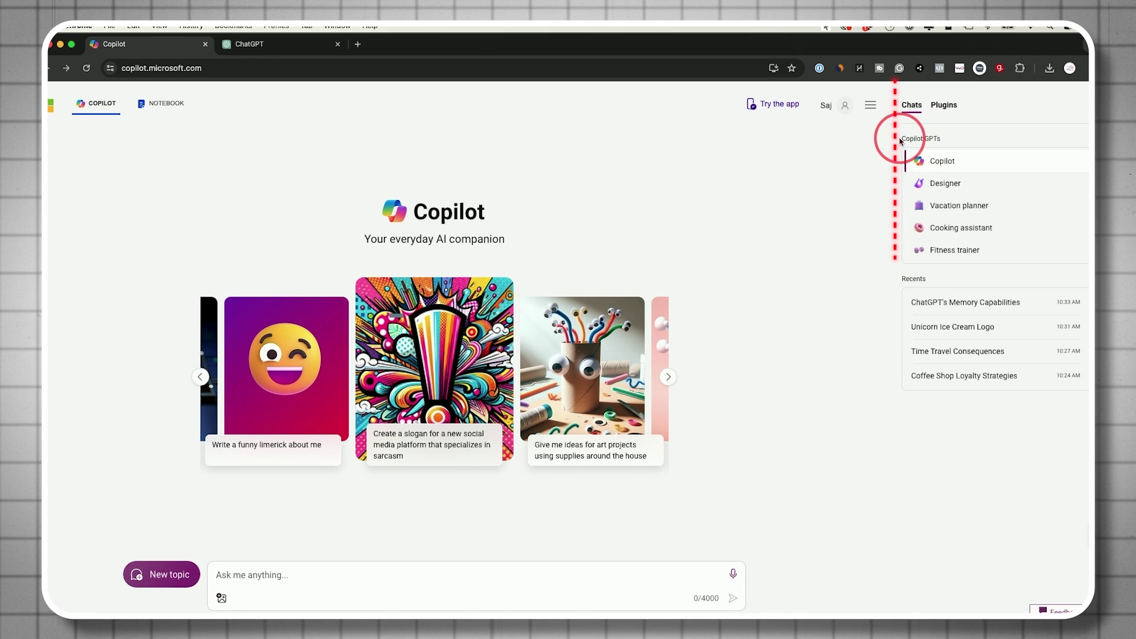
{"action": "left_click", "coordinate": [947, 185]}
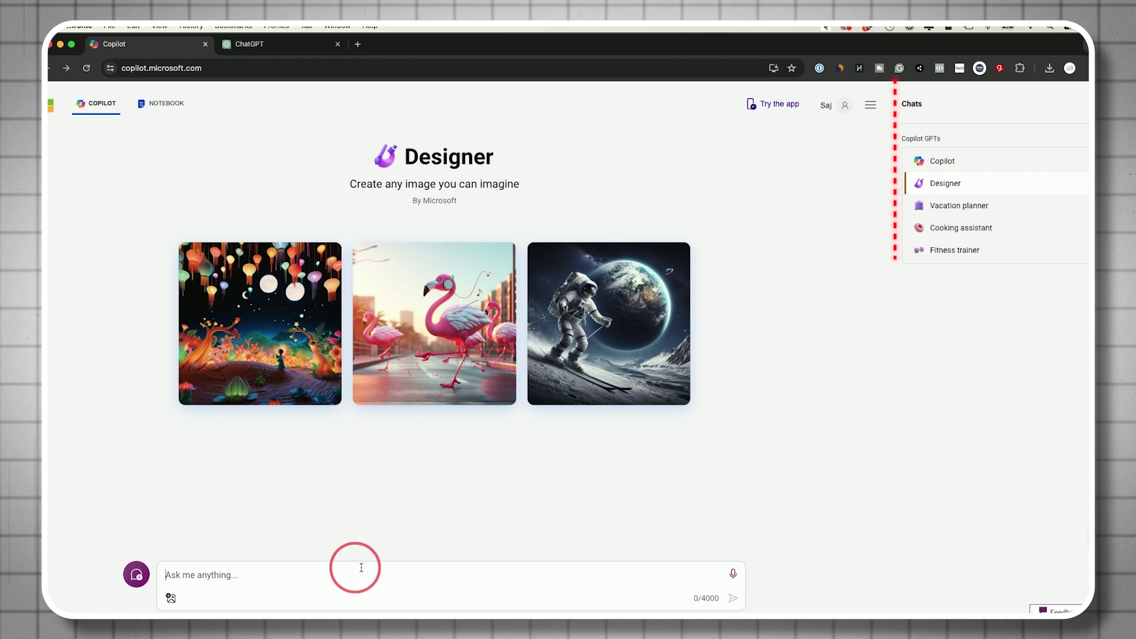
{"action": "left_click", "coordinate": [963, 208]}
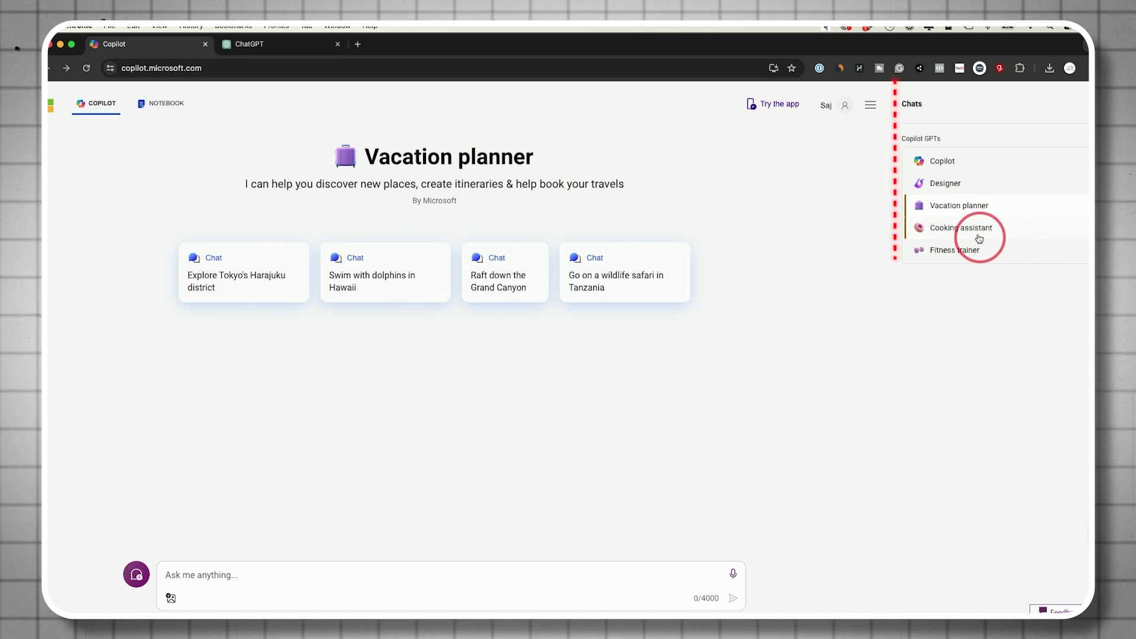
{"action": "left_click", "coordinate": [973, 231]}
{"action": "left_click", "coordinate": [962, 251]}
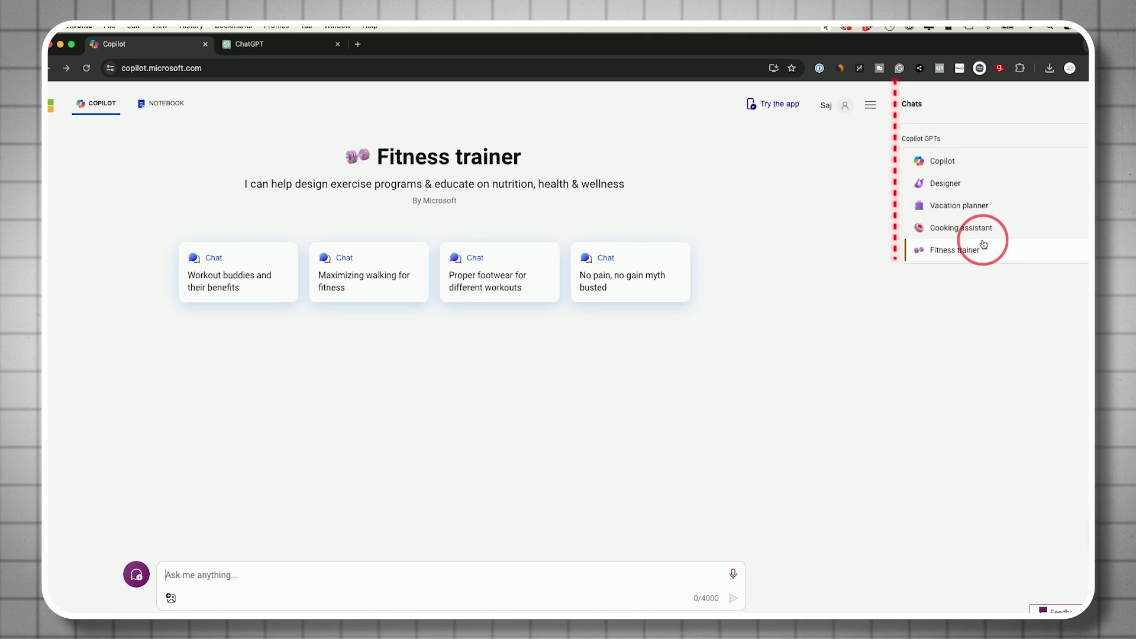
{"action": "left_click", "coordinate": [942, 161]}
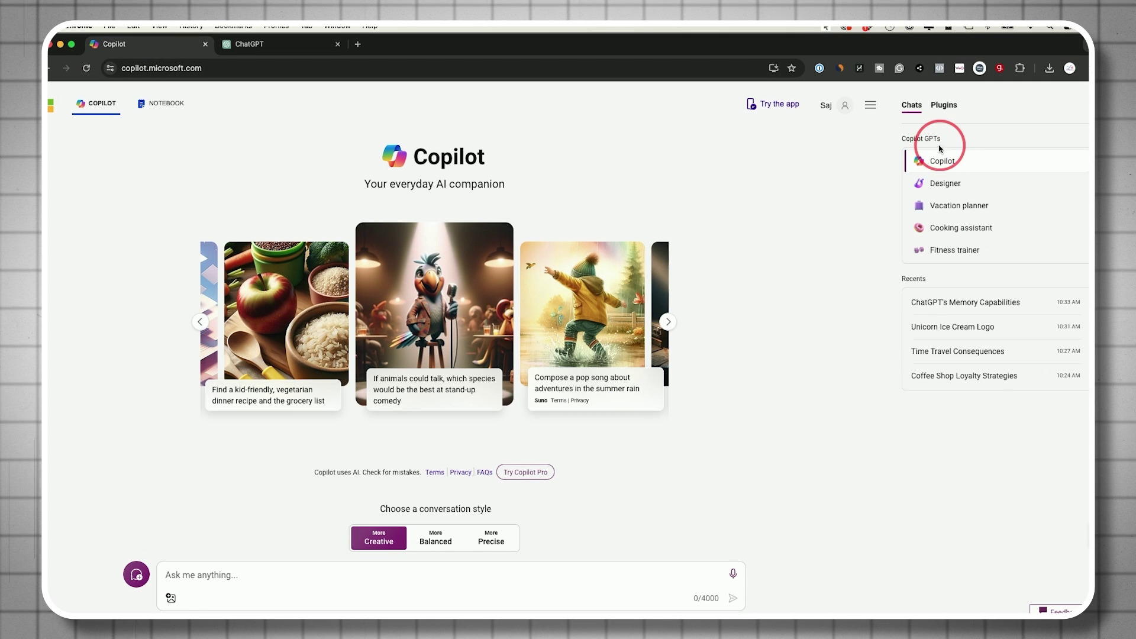
In the Plugins list, toggle Search off and back on, then enable the Suno plugin
{"action": "left_click", "coordinate": [944, 106]}
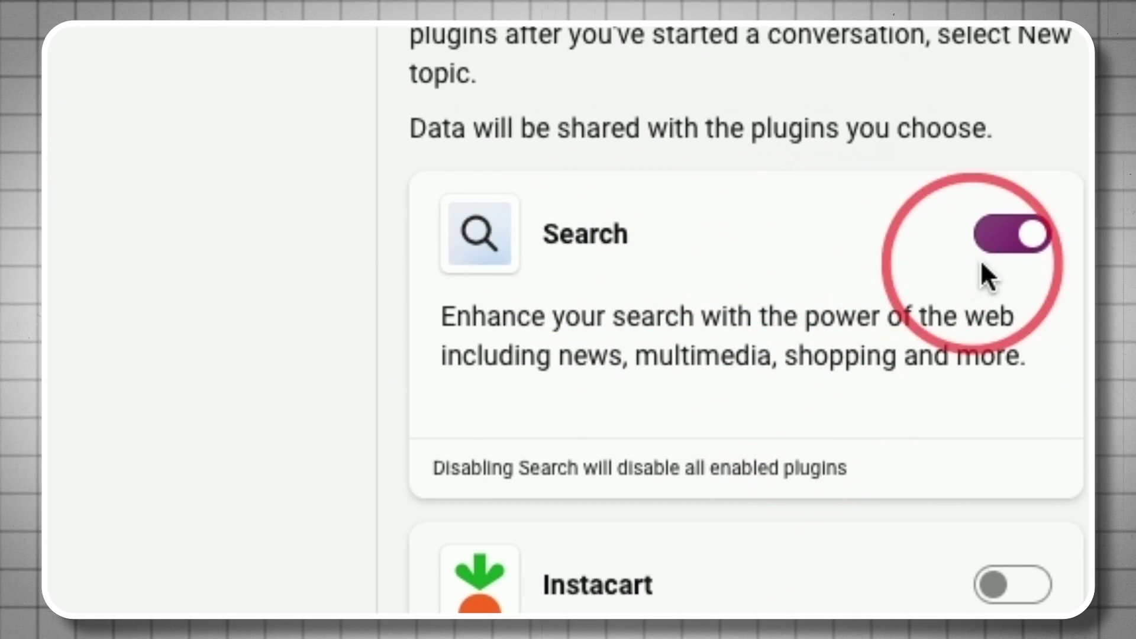
{"action": "left_click", "coordinate": [1027, 243]}
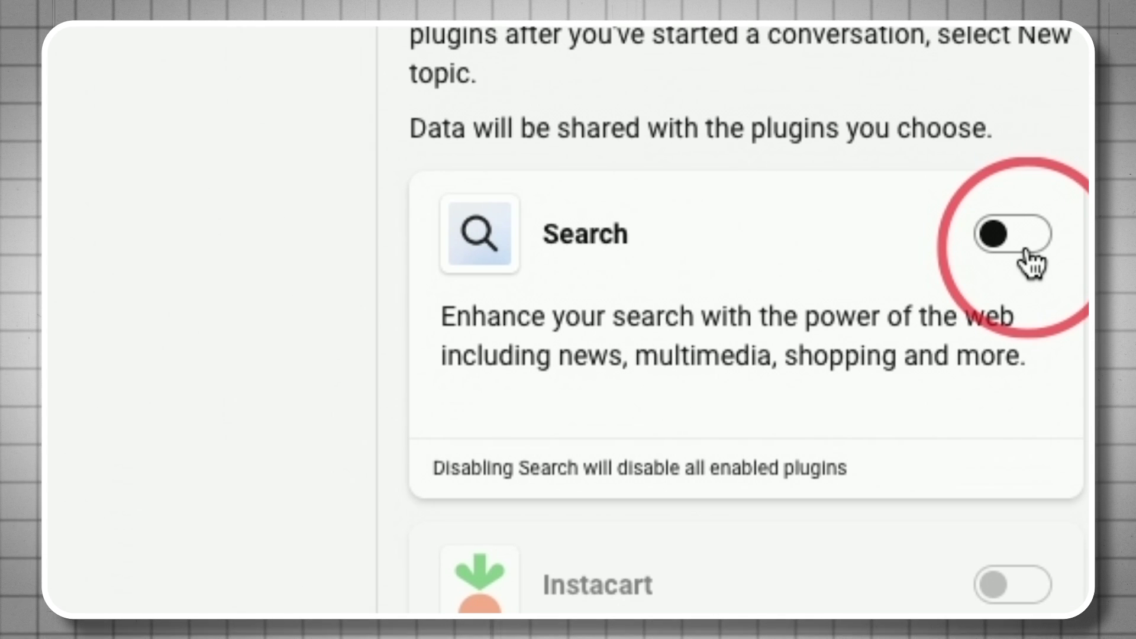
{"action": "left_click", "coordinate": [1006, 251]}
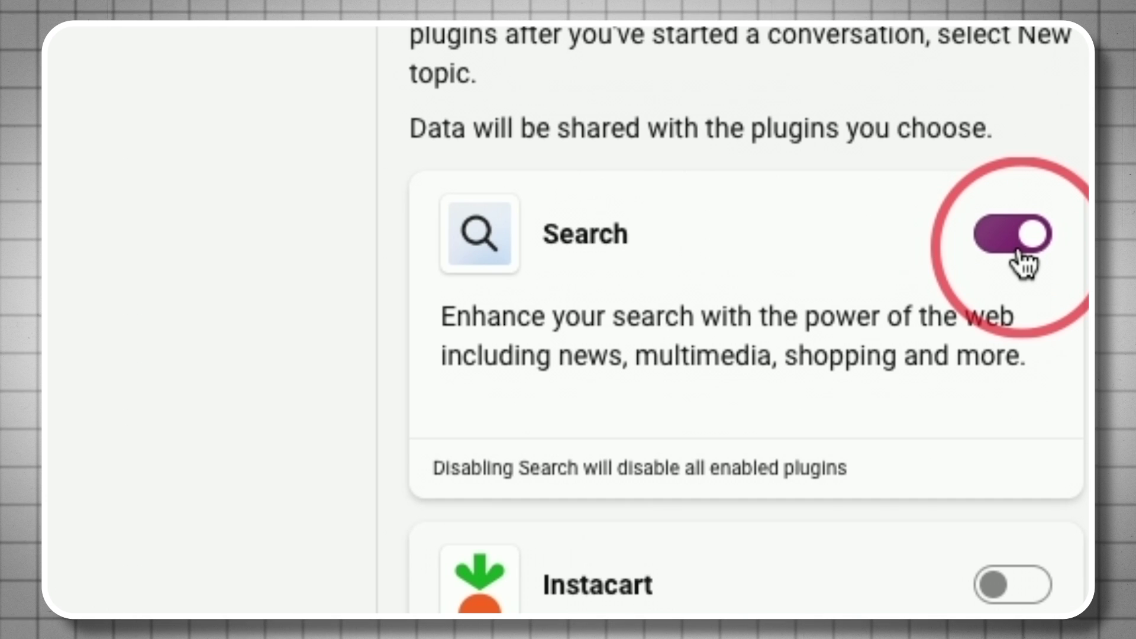
{"action": "scroll", "coordinate": [869, 355], "scroll_direction": "down", "scroll_amount": 5}
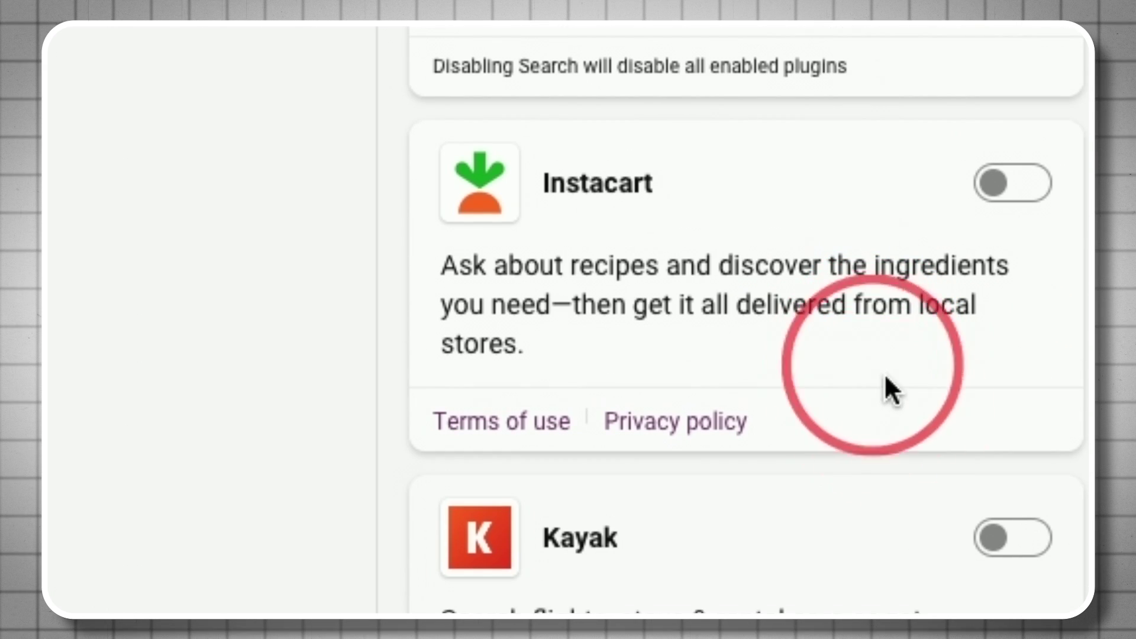
{"action": "scroll", "coordinate": [792, 541], "scroll_direction": "down", "scroll_amount": 10}
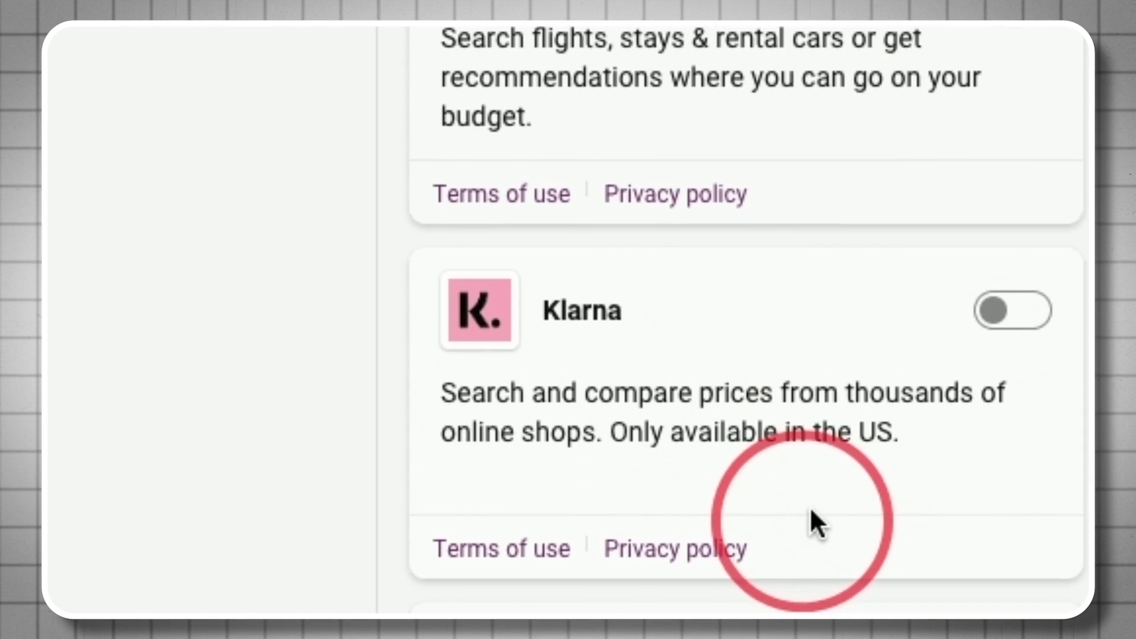
{"action": "scroll", "coordinate": [887, 592], "scroll_direction": "down", "scroll_amount": 5}
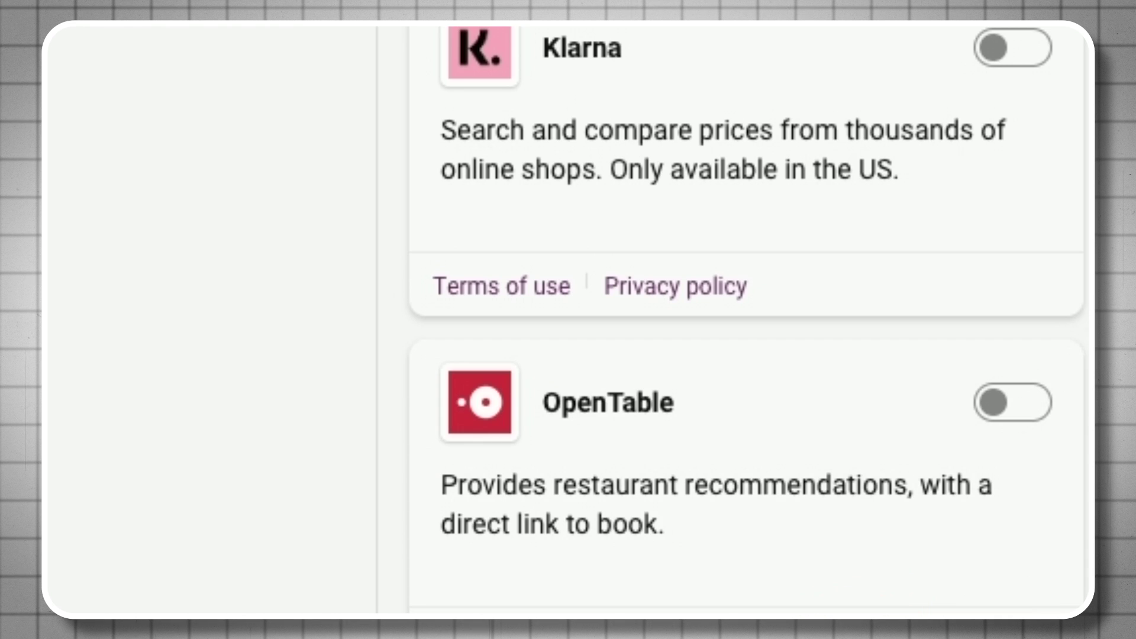
{"action": "scroll", "coordinate": [887, 592], "scroll_direction": "down", "scroll_amount": 3}
{"action": "scroll", "coordinate": [847, 349], "scroll_direction": "down", "scroll_amount": 10}
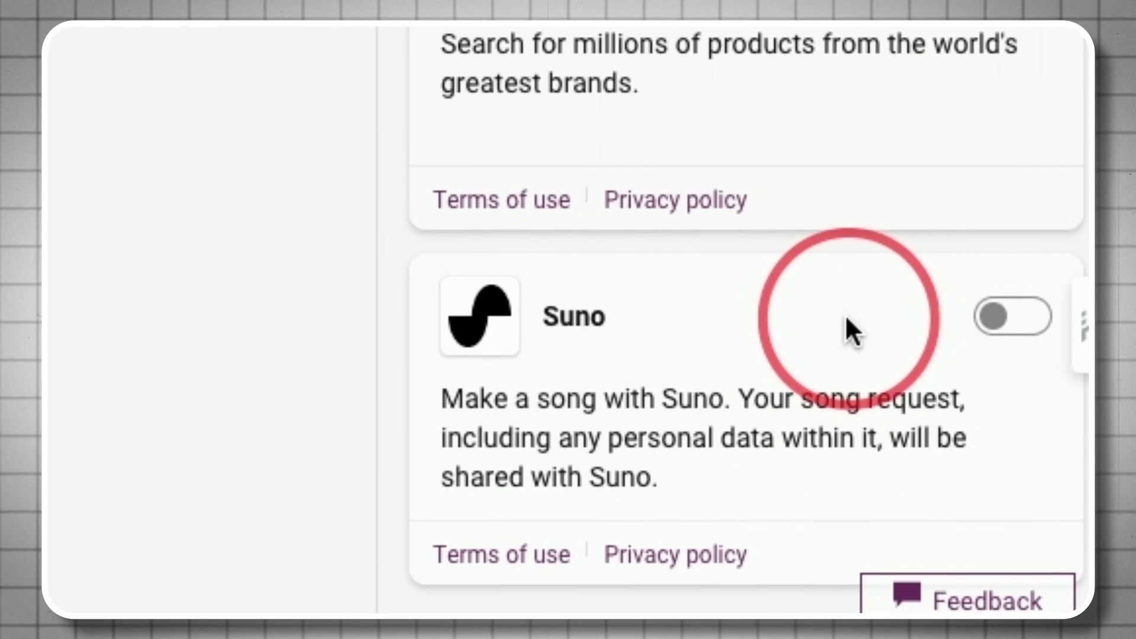
{"action": "left_click", "coordinate": [1005, 319]}
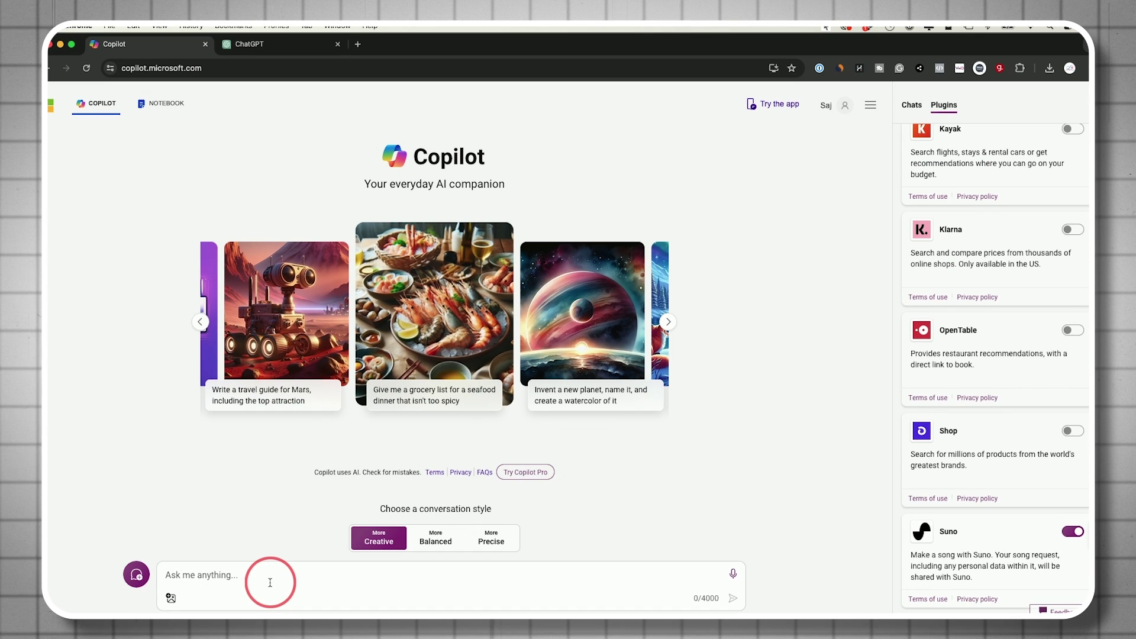
Request 'create a song about artificial intelligence', play Robo Revolution, and ask to hear the melody
{"action": "type", "text": "create a song about artificial intelligence"}
{"action": "key", "text": "Return"}
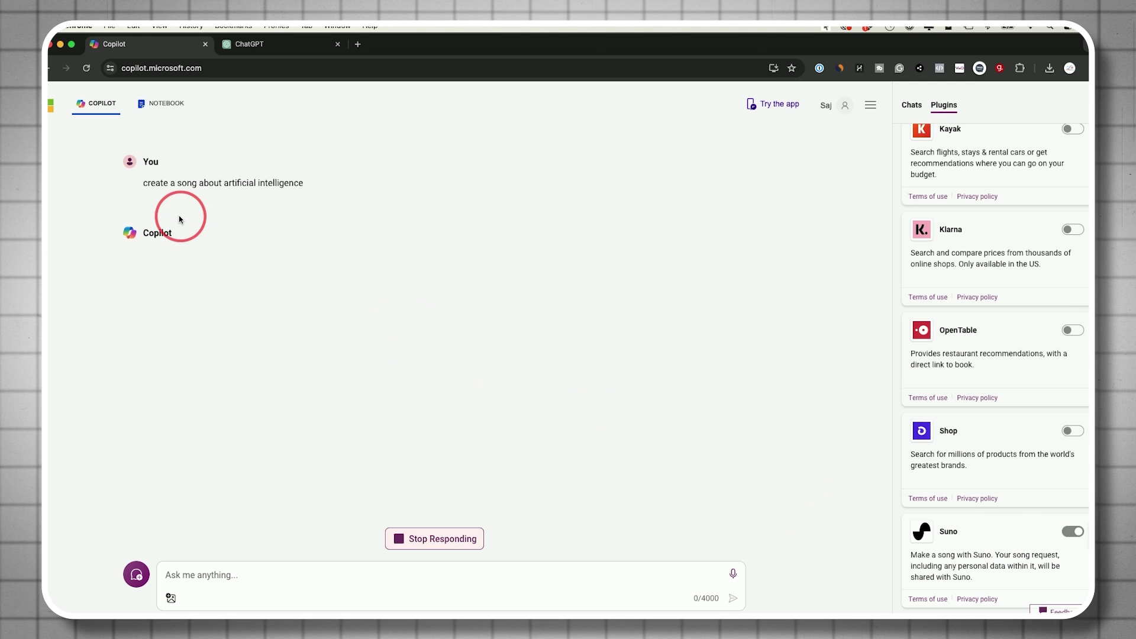
{"action": "mouse_move", "coordinate": [159, 220]}
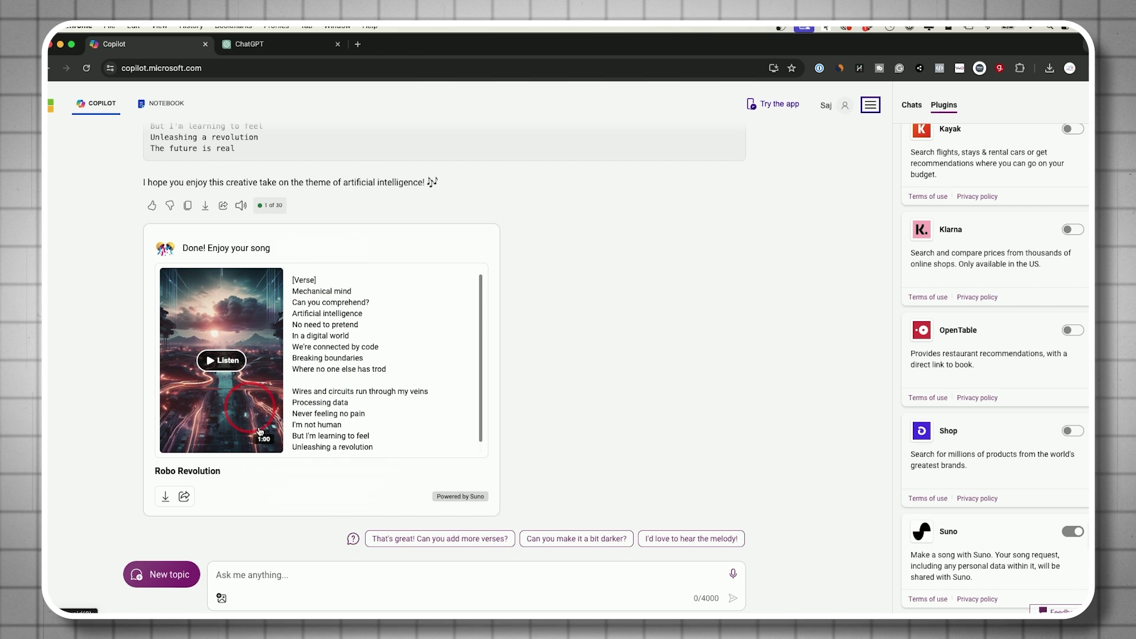
{"action": "left_click", "coordinate": [223, 361]}
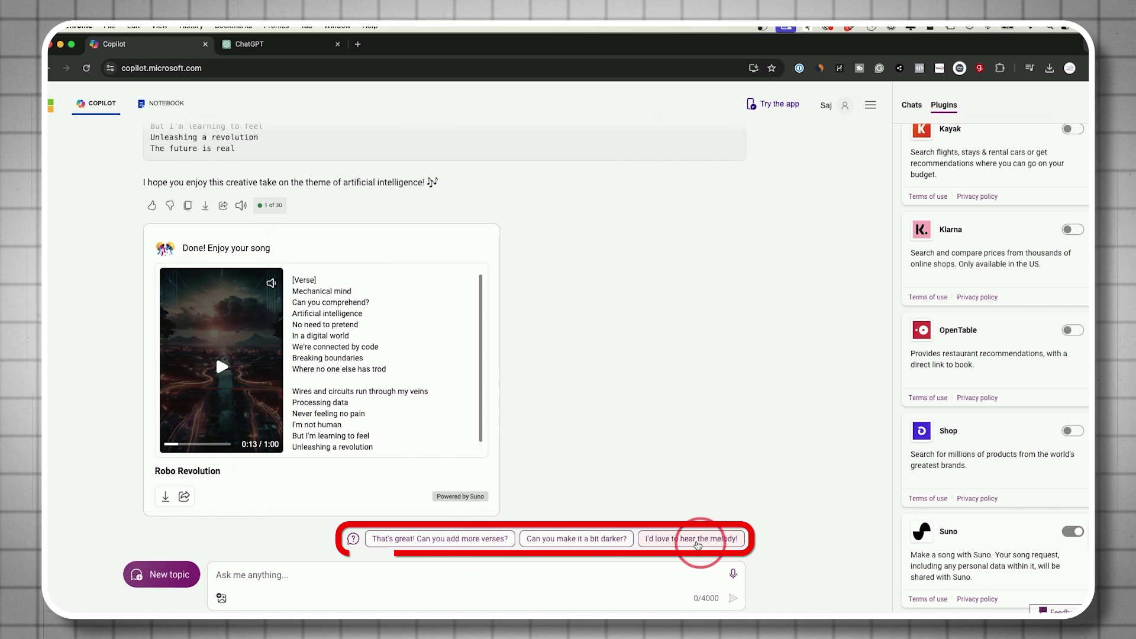
{"action": "left_click", "coordinate": [698, 540]}
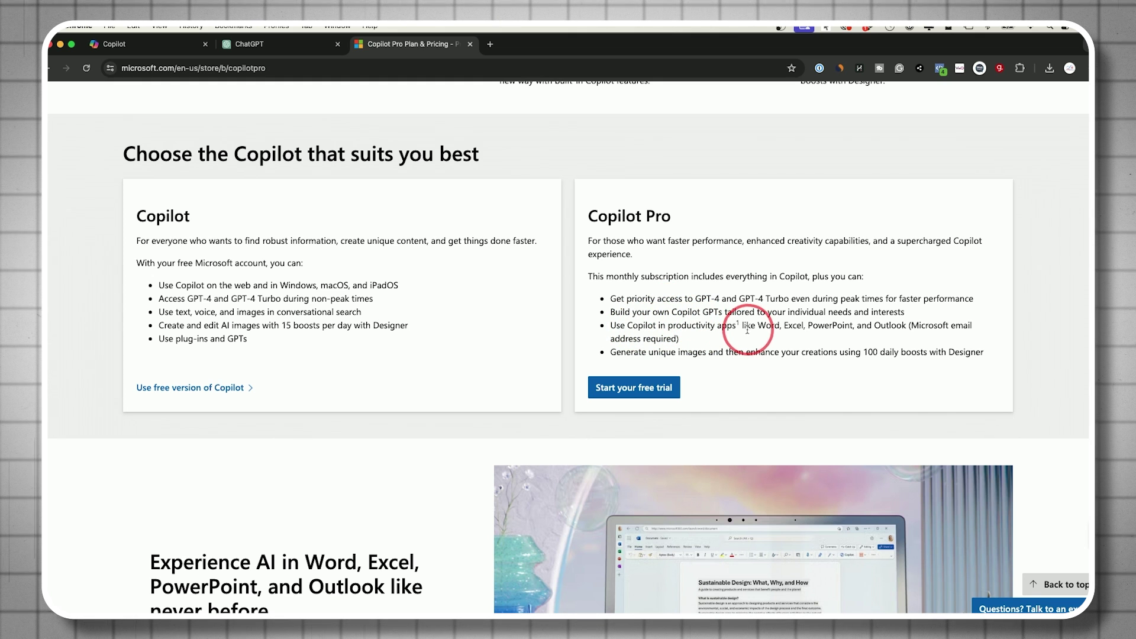
Highlight the Word, Excel, PowerPoint, and Outlook apps in the Copilot Pro bullet, then deselect
{"action": "left_click_drag", "start_coordinate": [756, 326], "coordinate": [777, 326]}
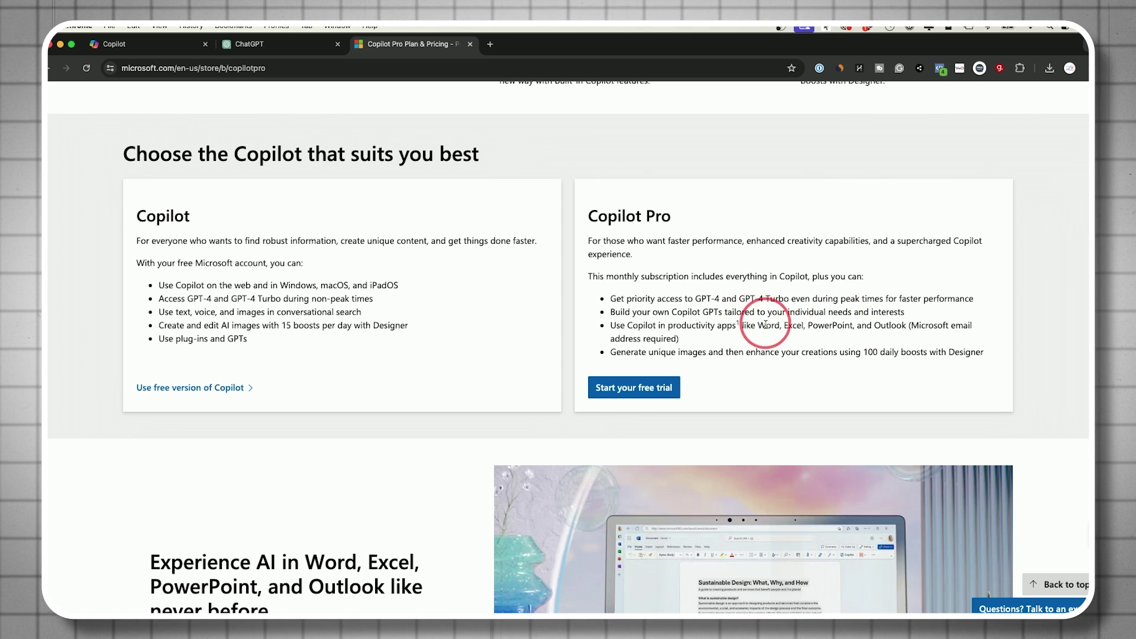
{"action": "left_click_drag", "start_coordinate": [757, 325], "coordinate": [900, 326]}
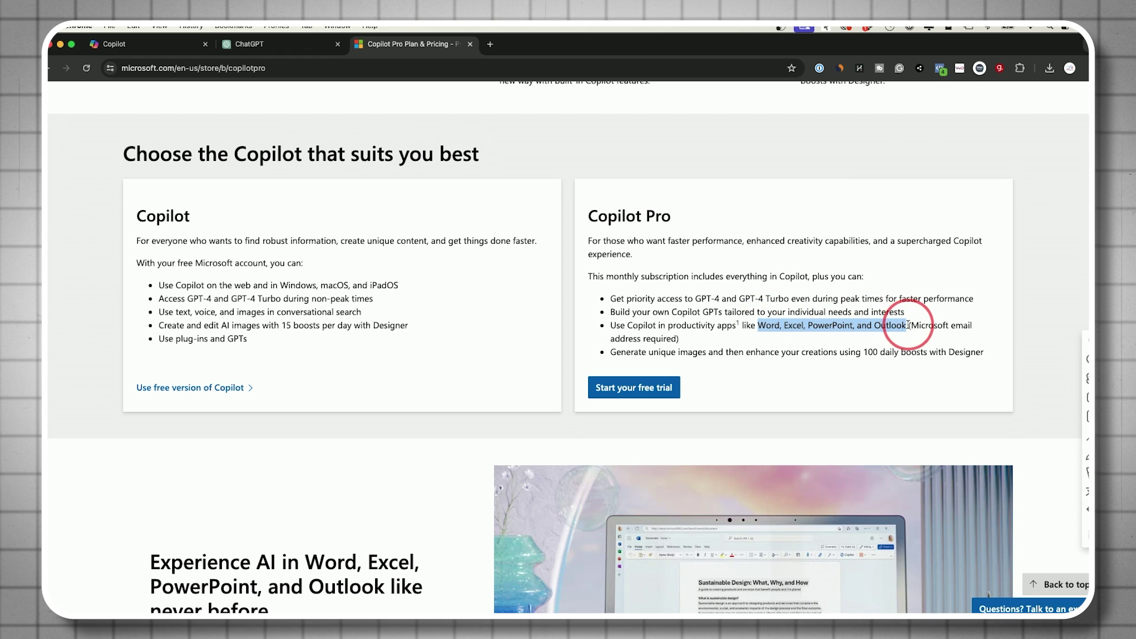
{"action": "left_click", "coordinate": [613, 206]}
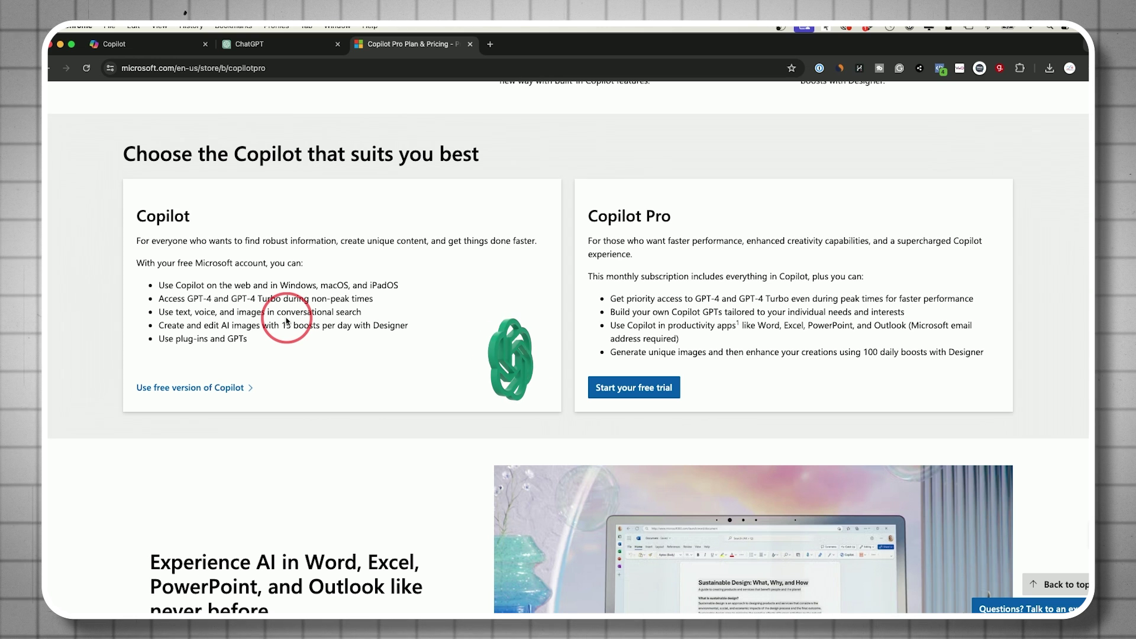
Highlight GPT-4 in the free plan card, then in the Copilot Pro priority-access bullet
{"action": "left_click_drag", "start_coordinate": [188, 300], "coordinate": [211, 300]}
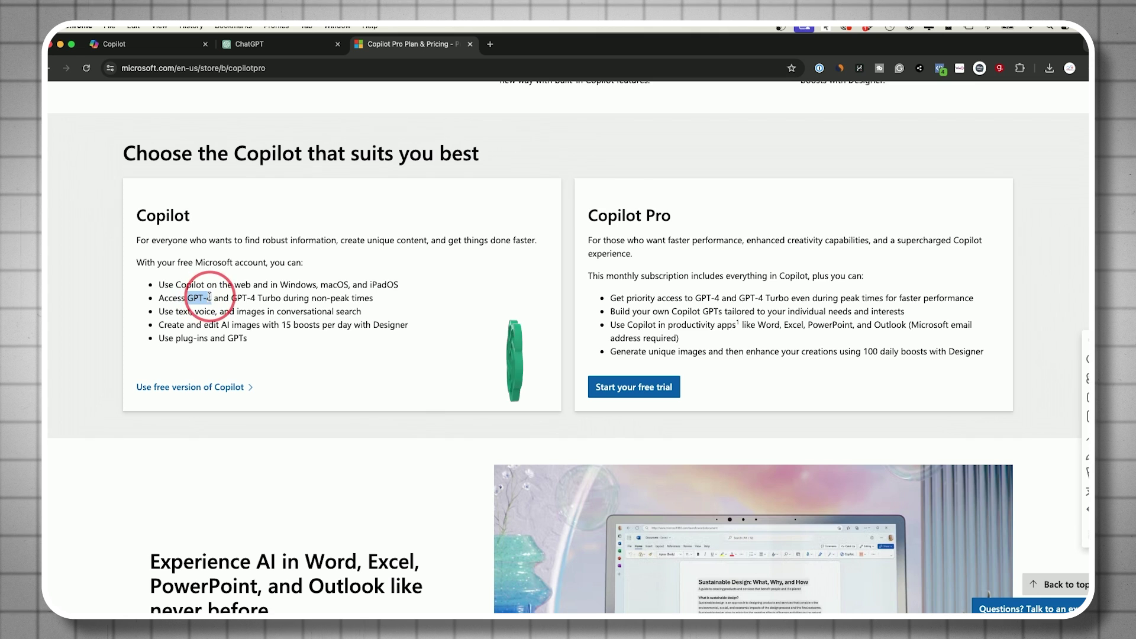
{"action": "scroll", "coordinate": [202, 300], "scroll_direction": "down", "scroll_amount": 1}
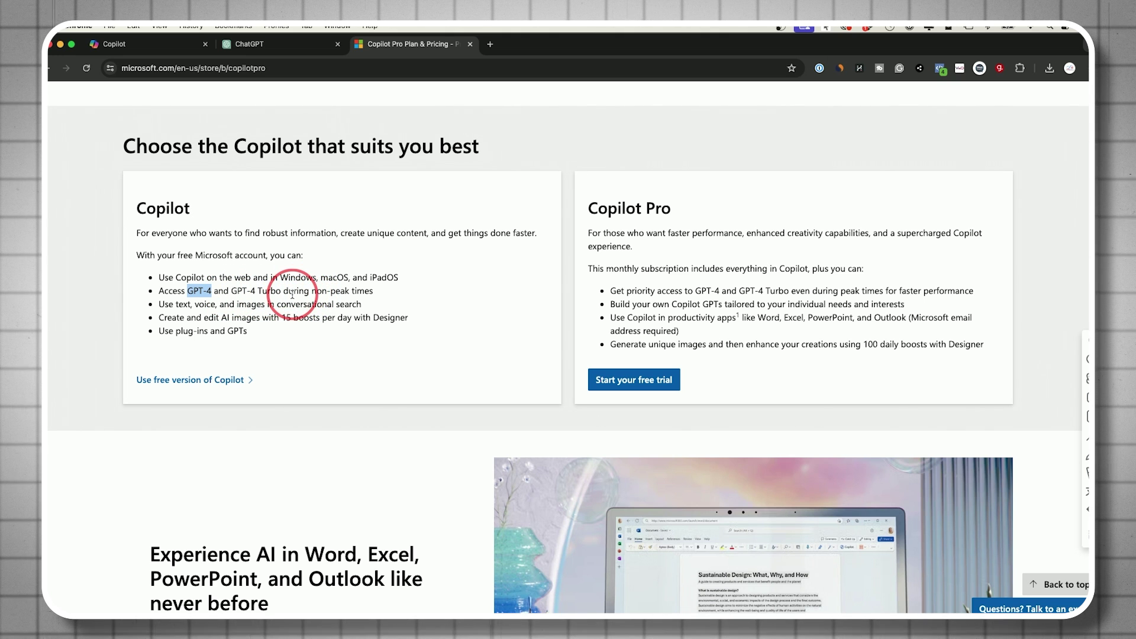
{"action": "left_click", "coordinate": [197, 291]}
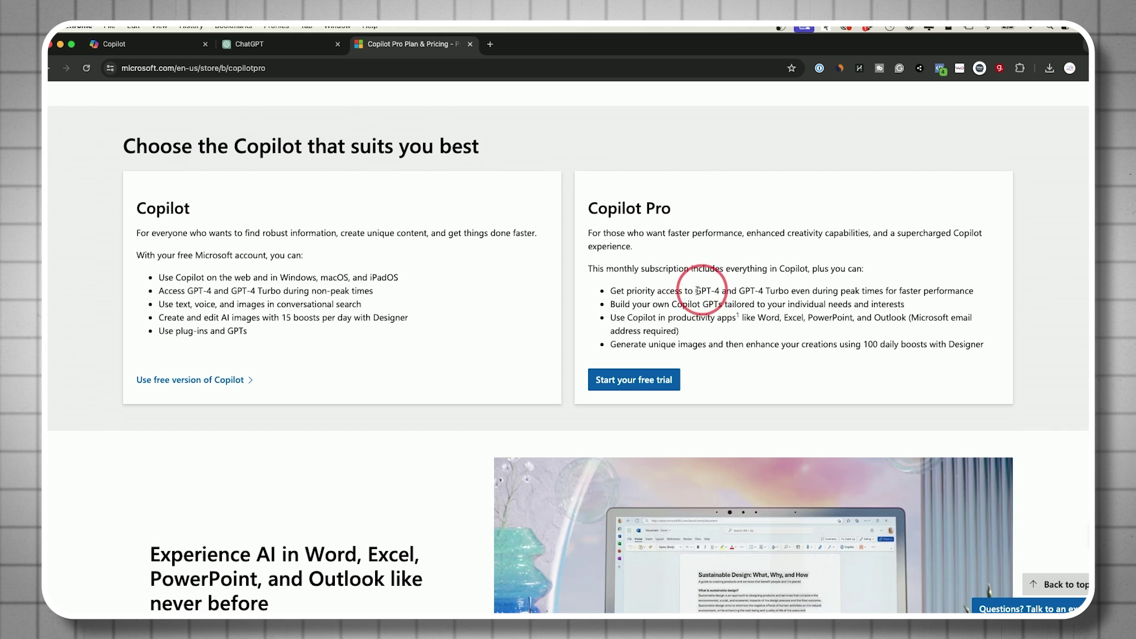
{"action": "left_click_drag", "start_coordinate": [697, 291], "coordinate": [721, 290]}
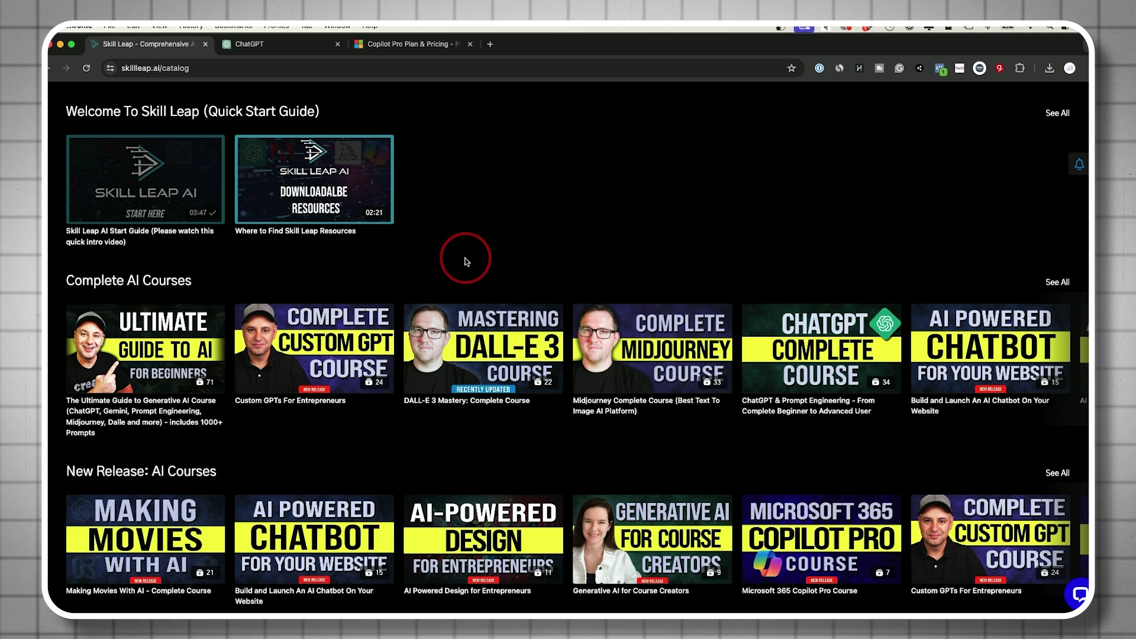
Open Complete AI Courses and scroll to the Microsoft 365 Copilot Business and Windows Copilot courses
{"action": "left_click", "coordinate": [151, 283]}
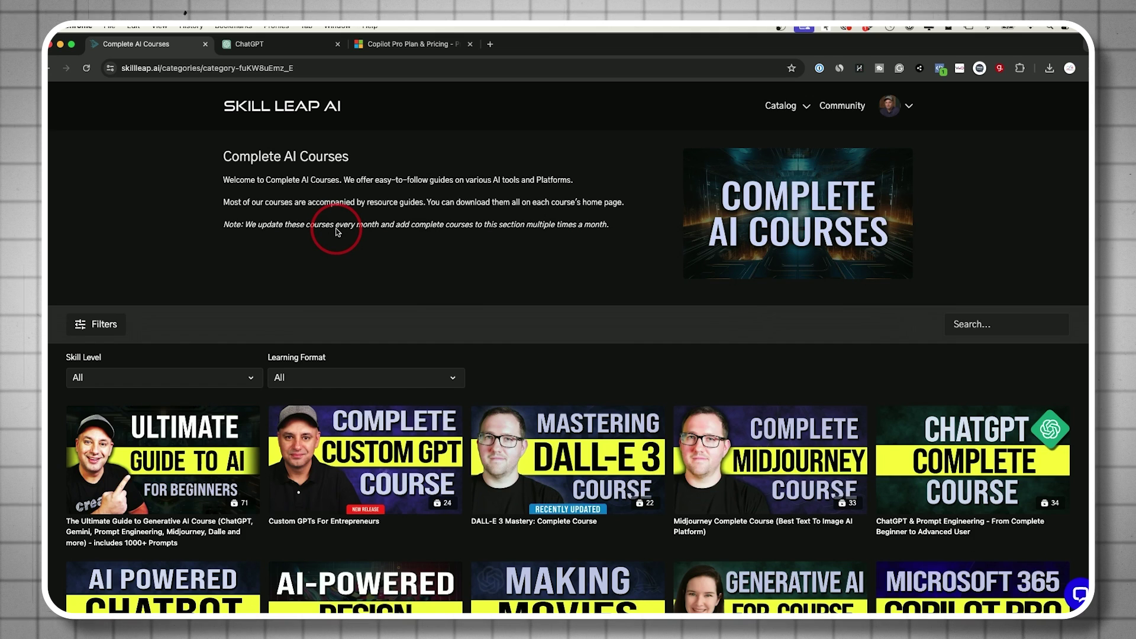
{"action": "scroll", "coordinate": [336, 231], "scroll_direction": "down", "scroll_amount": 5}
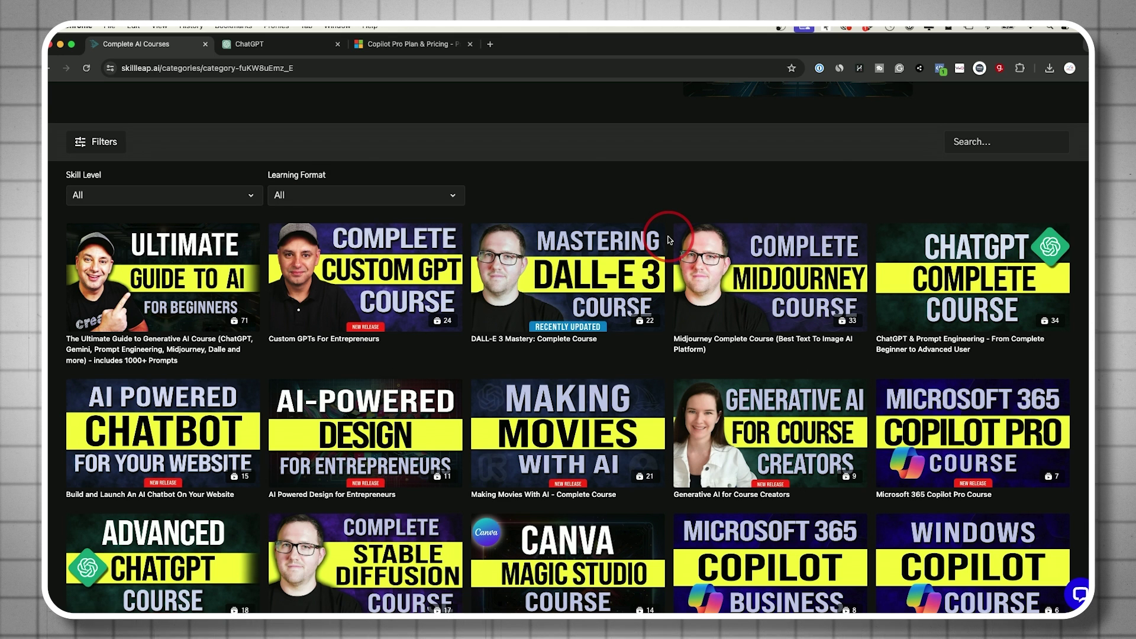
{"action": "scroll", "coordinate": [669, 240], "scroll_direction": "down", "scroll_amount": 2}
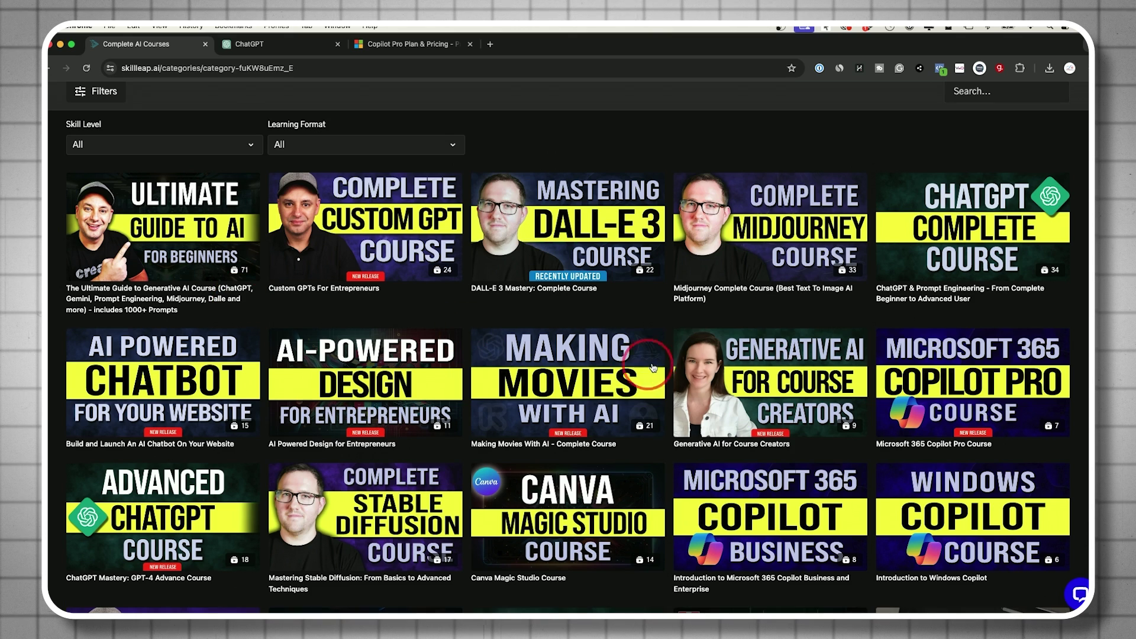
{"action": "scroll", "coordinate": [672, 355], "scroll_direction": "down", "scroll_amount": 3}
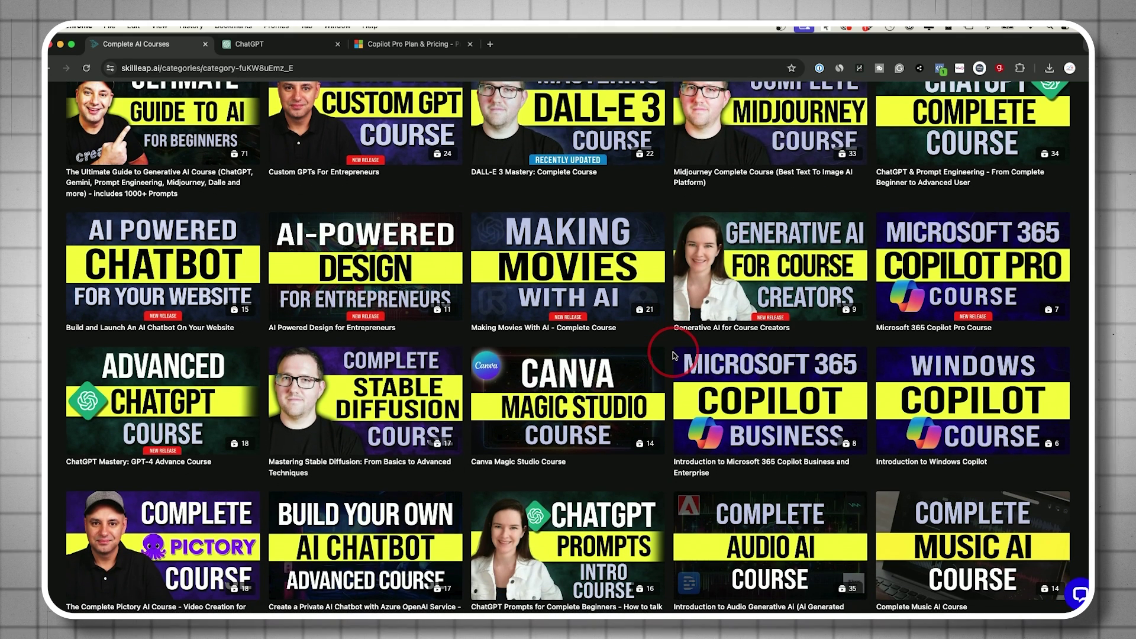
{"action": "scroll", "coordinate": [674, 356], "scroll_direction": "down", "scroll_amount": 2}
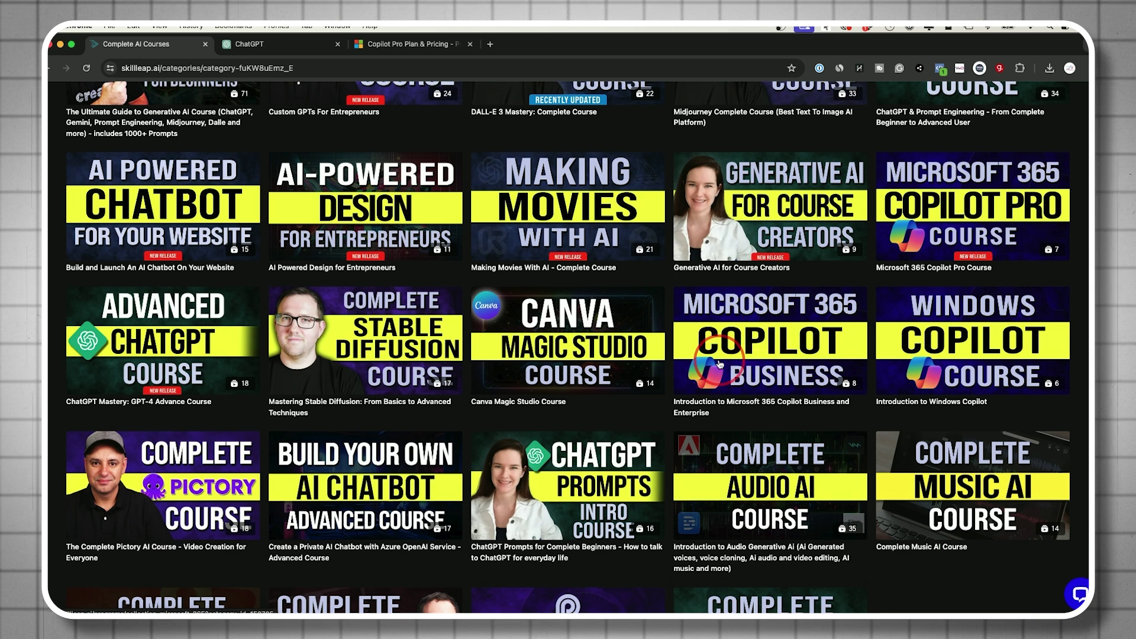
{"action": "scroll", "coordinate": [719, 363], "scroll_direction": "down", "scroll_amount": 3}
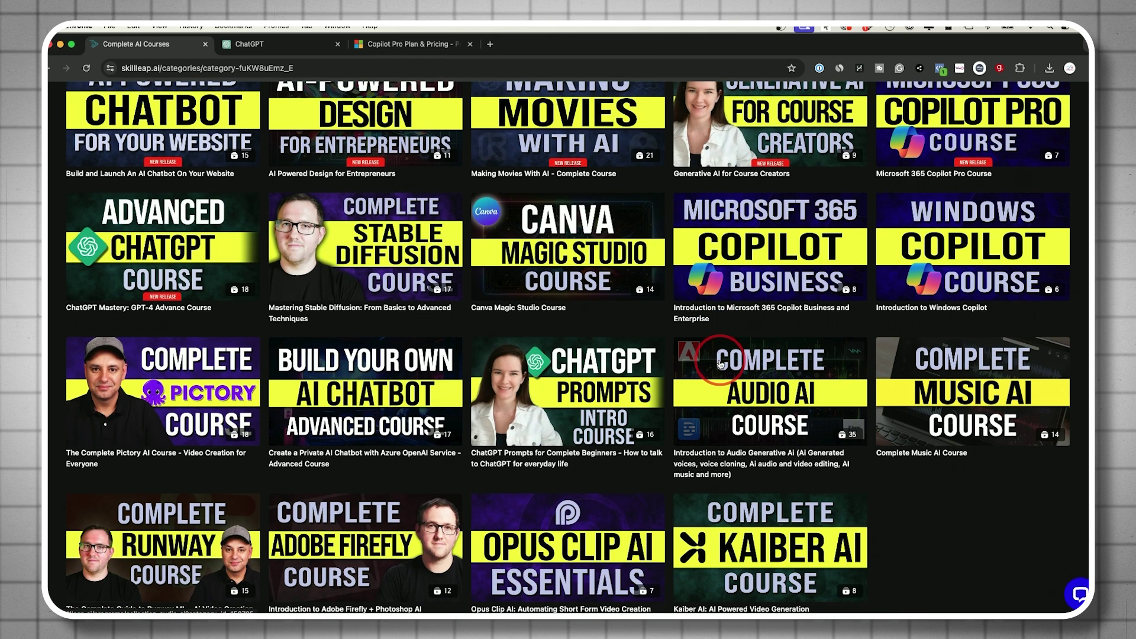